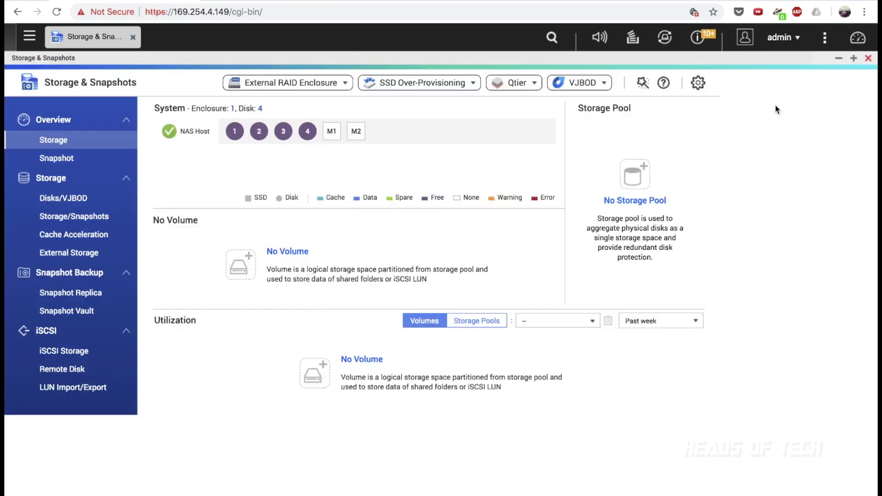
- Review the disk information of Disks 1 through 4 in the NAS host
{"action": "left_click", "coordinate": [88, 197]}
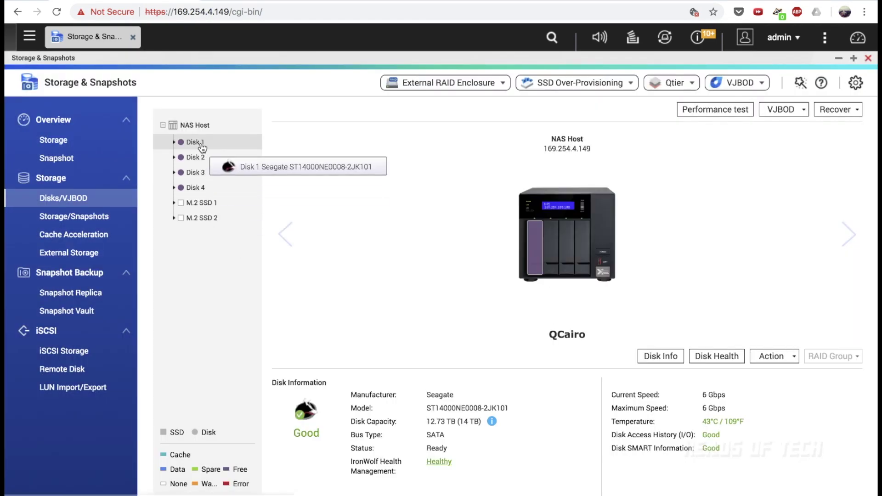
{"action": "left_click", "coordinate": [199, 157]}
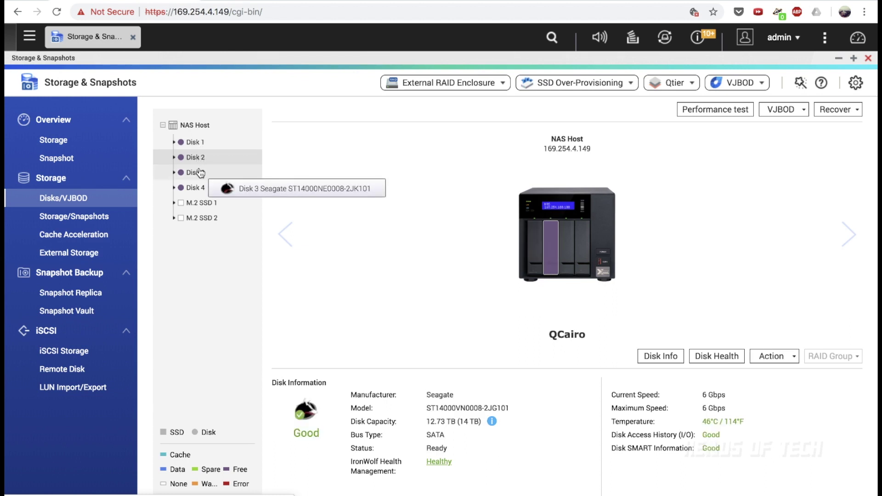
{"action": "left_click", "coordinate": [197, 173]}
{"action": "left_click", "coordinate": [198, 186]}
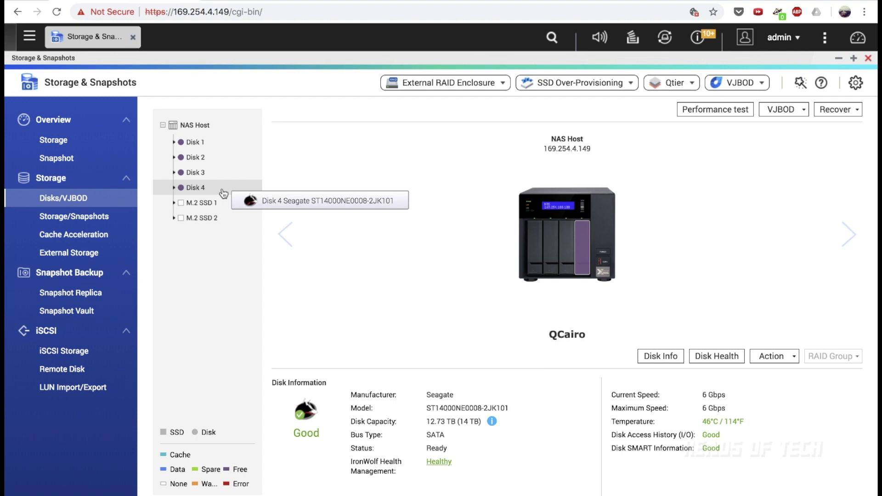
- Start creating a storage pool and advance to the disk selection
{"action": "left_click", "coordinate": [73, 218]}
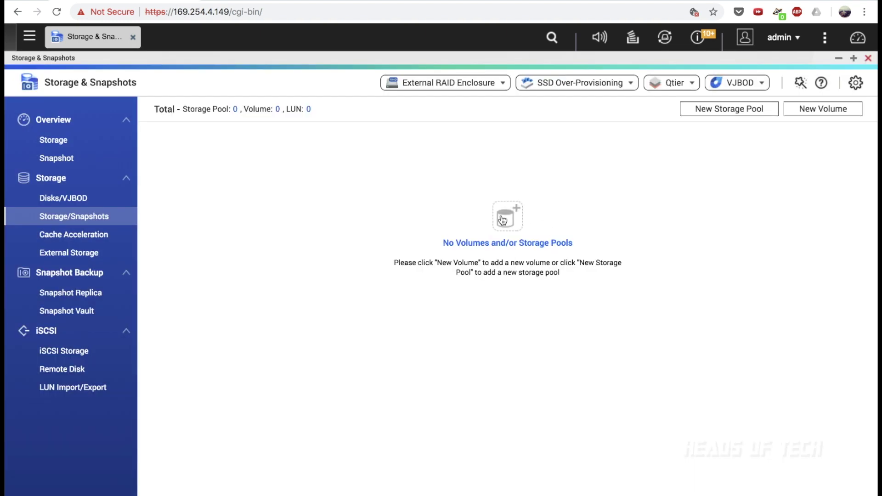
{"action": "left_click", "coordinate": [502, 220]}
{"action": "left_click", "coordinate": [667, 430]}
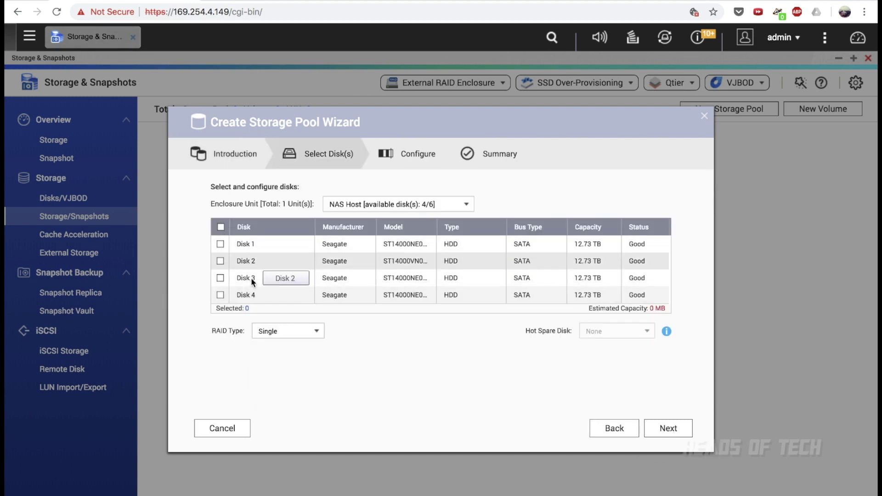
- Select all four disks, check the RAID types on offer, and reduce the selection to Disk 1 only
{"action": "left_click", "coordinate": [221, 227]}
{"action": "left_click", "coordinate": [312, 337]}
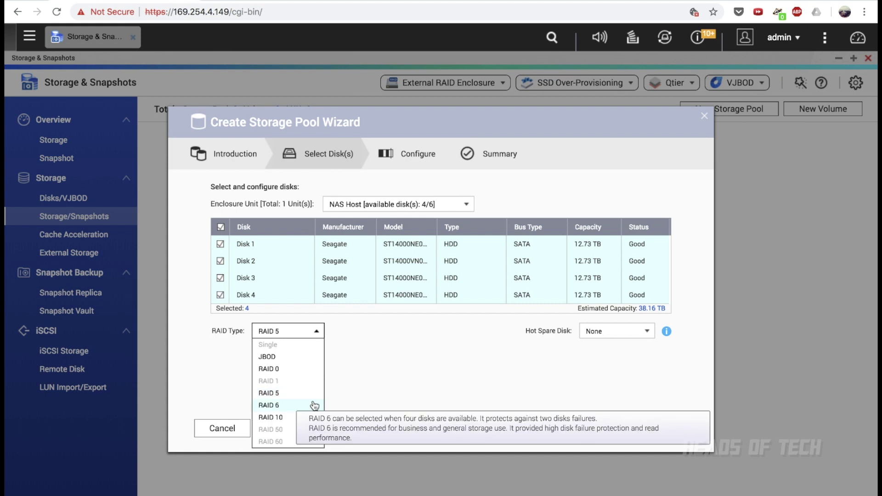
{"action": "left_click", "coordinate": [238, 294]}
{"action": "left_click", "coordinate": [220, 294]}
{"action": "left_click", "coordinate": [220, 278]}
{"action": "left_click", "coordinate": [220, 262]}
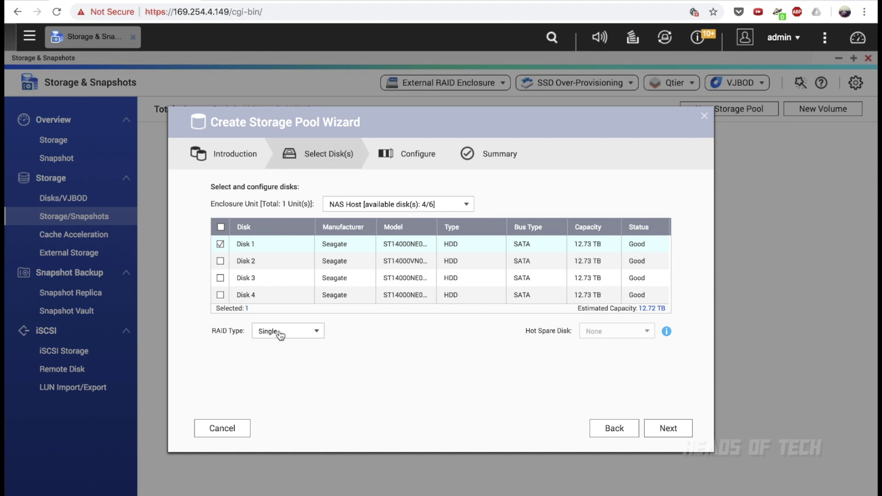
- Add Disks 2 and 3 to the selection, comparing the RAID types for each disk count, and choose RAID 5
{"action": "left_click", "coordinate": [303, 336]}
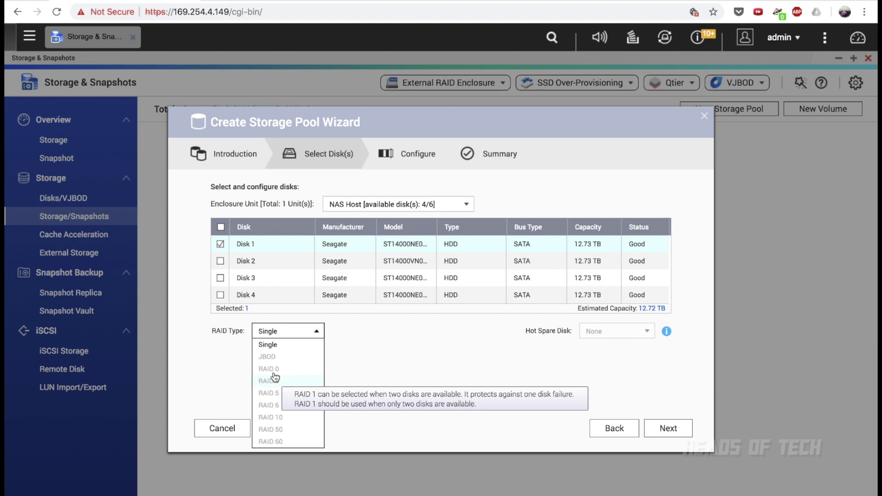
{"action": "left_click", "coordinate": [220, 261]}
{"action": "left_click", "coordinate": [219, 261]}
{"action": "left_click", "coordinate": [281, 331]}
{"action": "left_click", "coordinate": [220, 277]}
{"action": "left_click", "coordinate": [281, 331]}
{"action": "left_click", "coordinate": [268, 396]}
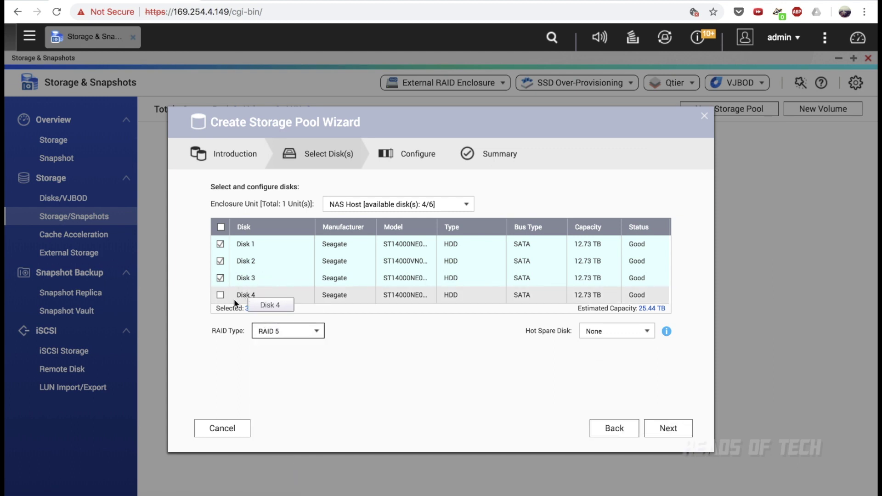
- Reduce the selection to Disks 1 and 2 for a RAID 1 pool
{"action": "left_click", "coordinate": [239, 295]}
{"action": "left_click", "coordinate": [256, 294]}
{"action": "left_click", "coordinate": [256, 278]}
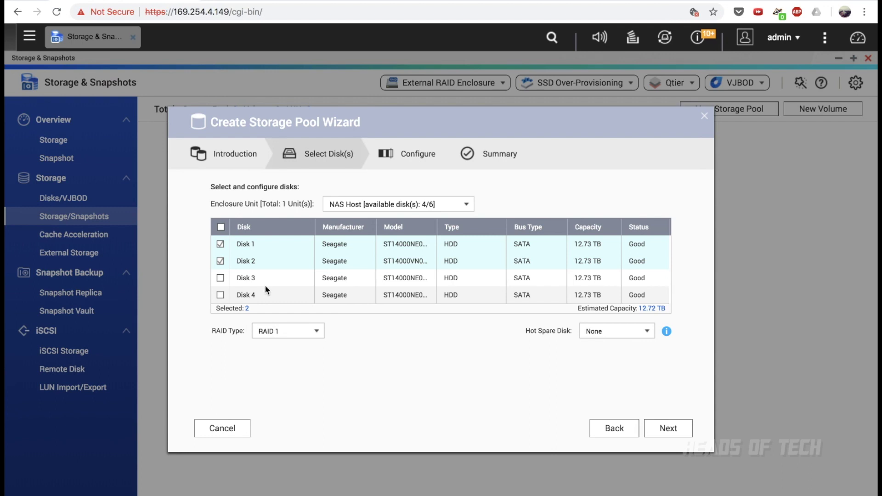
- Disable the pool's alert threshold and create the RAID 1 storage pool, accepting the erasure of the selected disks
{"action": "left_click", "coordinate": [677, 425]}
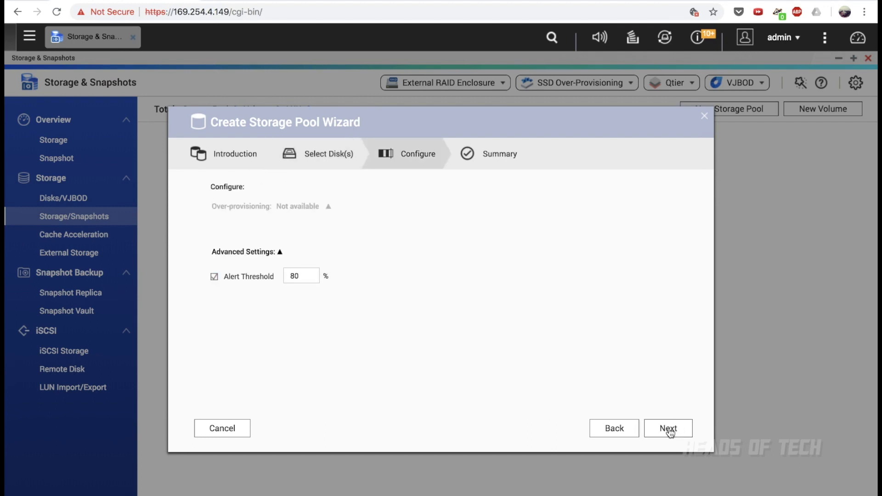
{"action": "left_click", "coordinate": [230, 260]}
{"action": "left_click", "coordinate": [649, 429]}
{"action": "left_click", "coordinate": [651, 429]}
{"action": "left_click", "coordinate": [474, 309]}
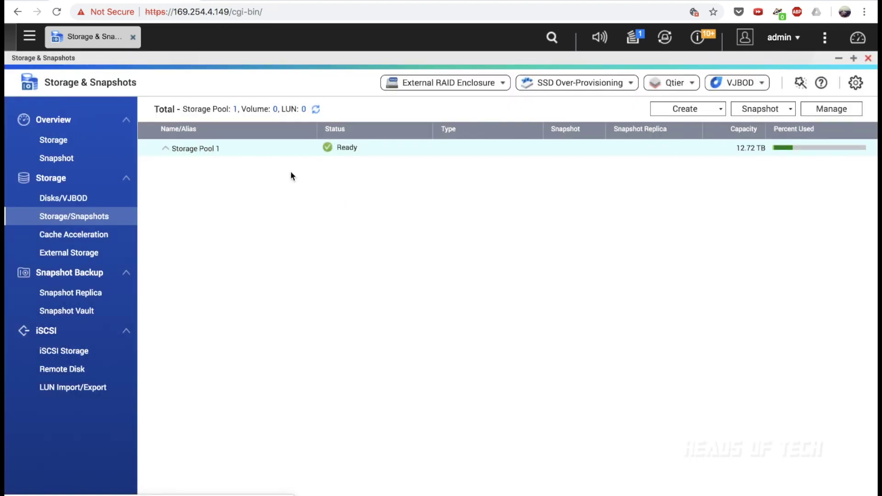
- Open the management window of Storage Pool 1 at full size and examine the management options for its RAID group
{"action": "left_click", "coordinate": [842, 109]}
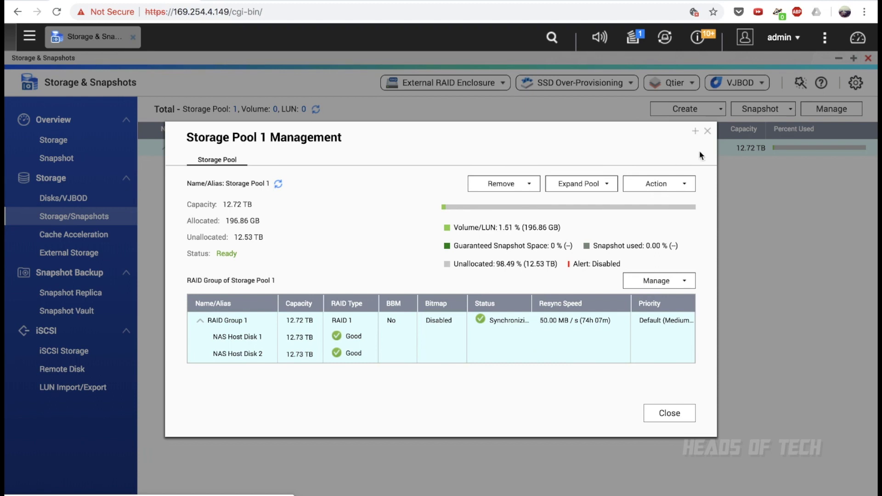
{"action": "left_click", "coordinate": [696, 131]}
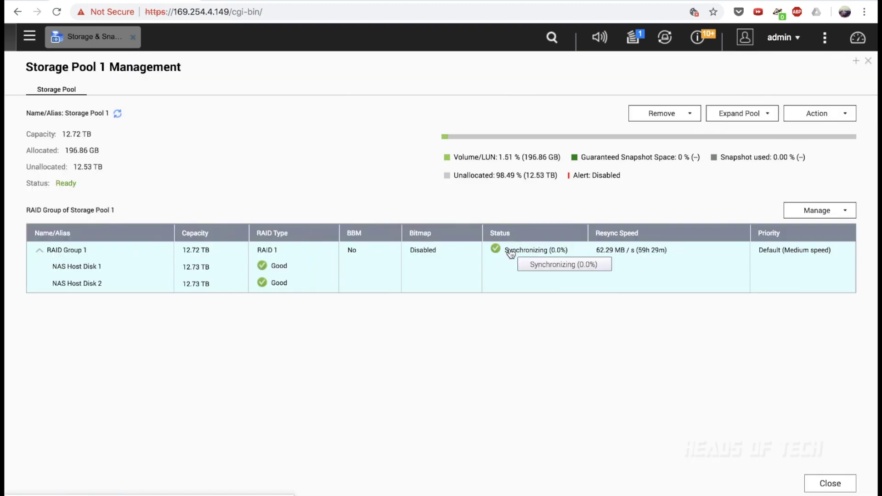
{"action": "left_click", "coordinate": [821, 212]}
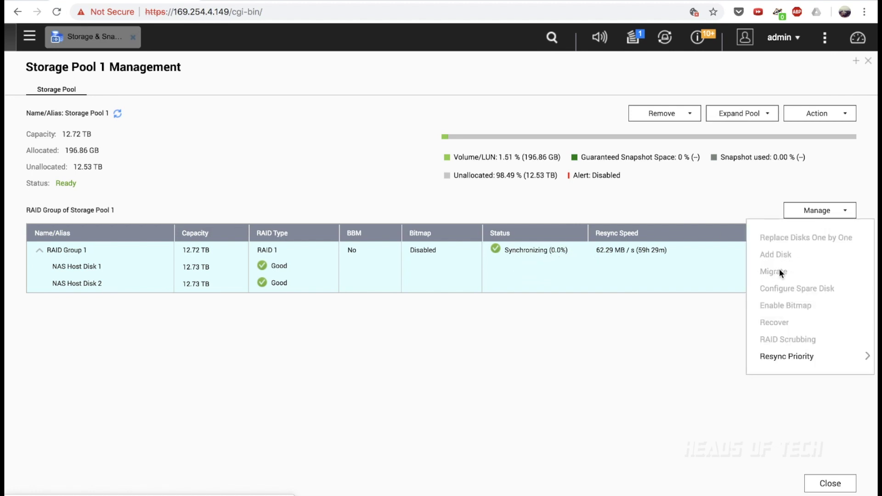
- Try to expand Storage Pool 1 by adding new disks to the existing RAID Group 1
{"action": "left_click", "coordinate": [739, 113]}
{"action": "left_click", "coordinate": [734, 142]}
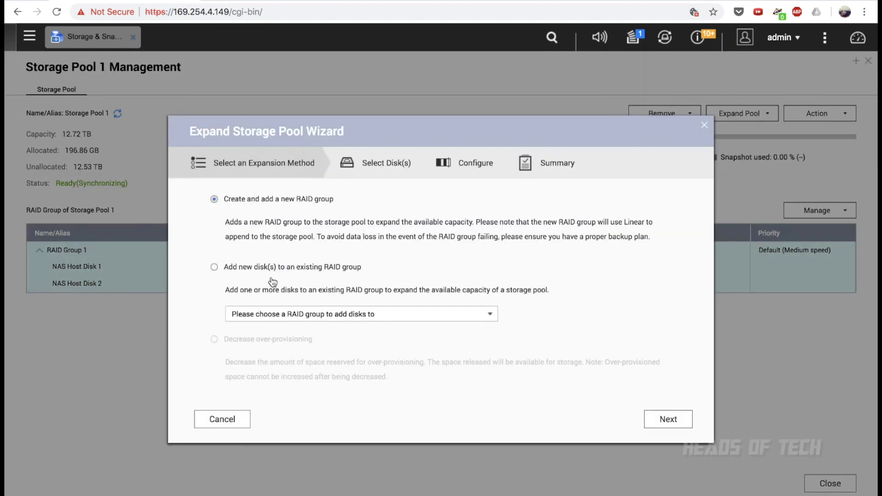
{"action": "left_click", "coordinate": [274, 267]}
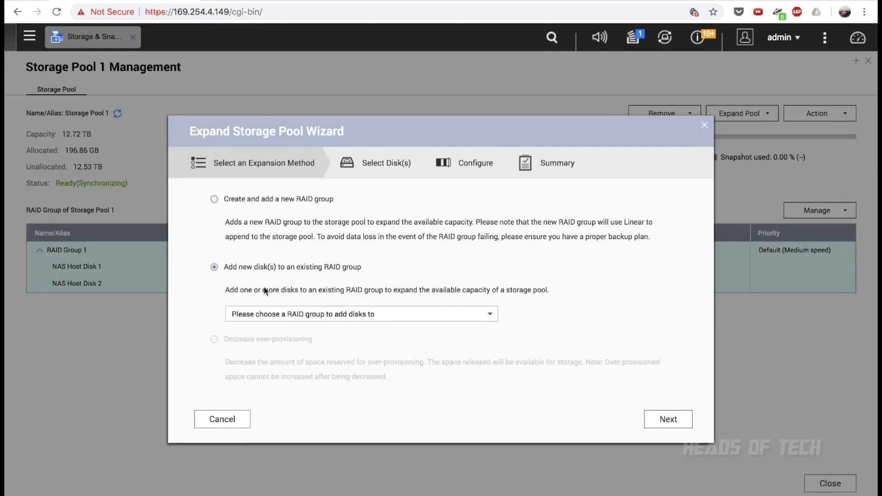
{"action": "left_click", "coordinate": [287, 317]}
{"action": "left_click", "coordinate": [368, 329]}
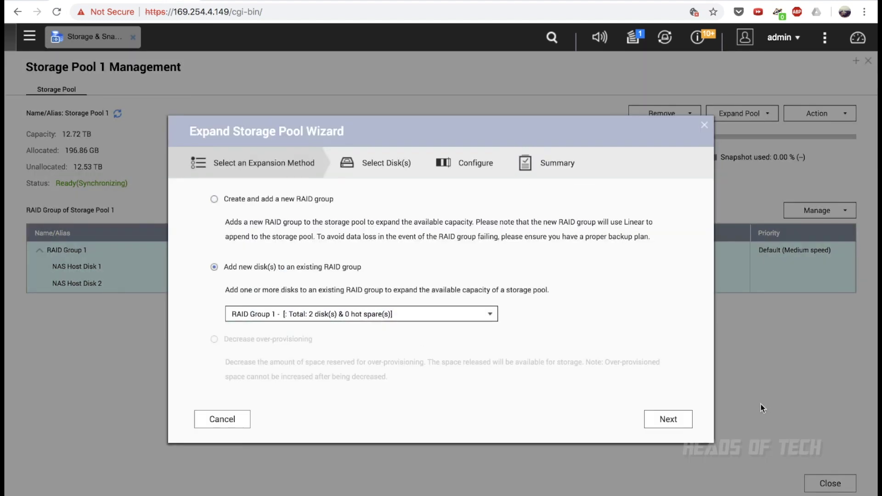
{"action": "left_click", "coordinate": [671, 420]}
{"action": "left_click", "coordinate": [552, 319]}
{"action": "left_click", "coordinate": [704, 124]}
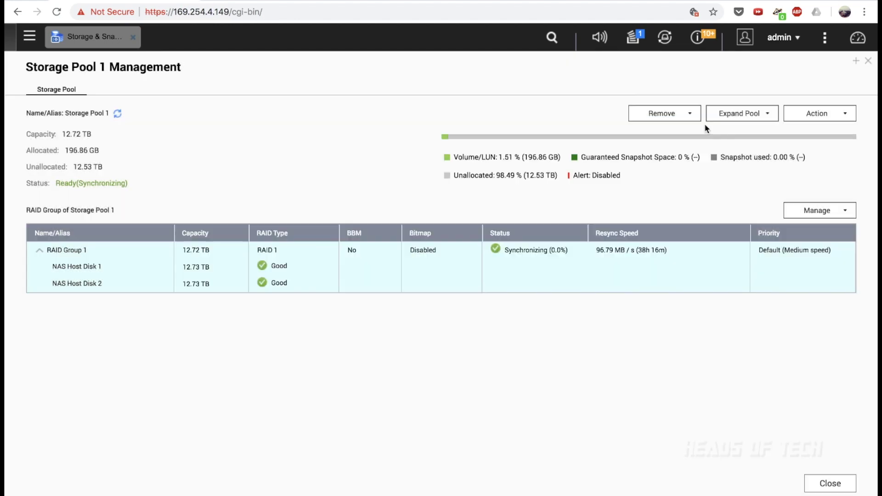
- Set the resync priority of RAID Group 1 to Resync First (High speed)
{"action": "left_click", "coordinate": [789, 256]}
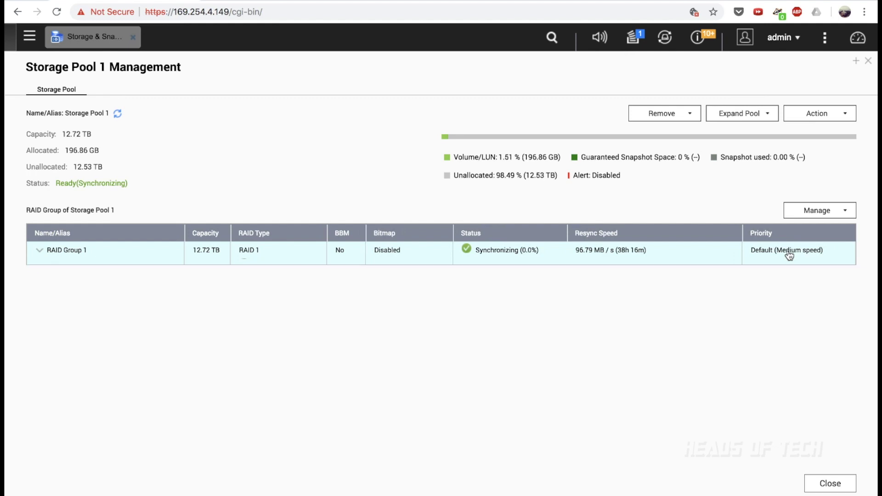
{"action": "left_click", "coordinate": [825, 214]}
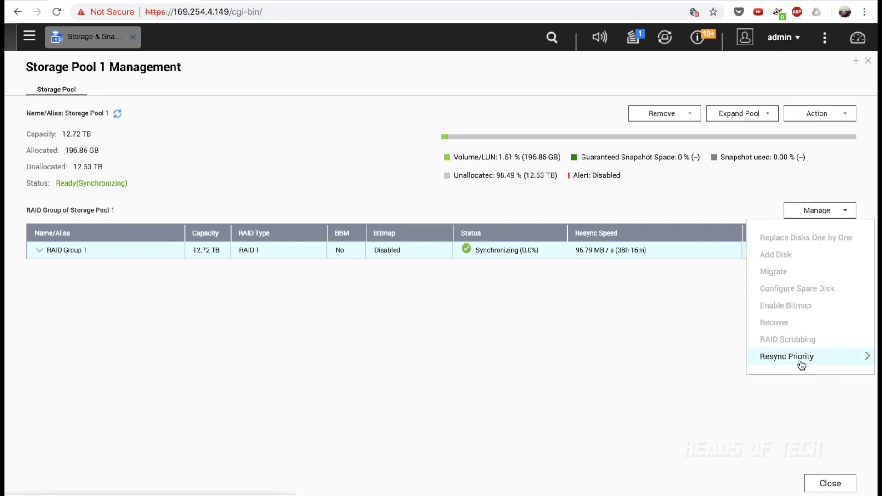
{"action": "mouse_move", "coordinate": [799, 360]}
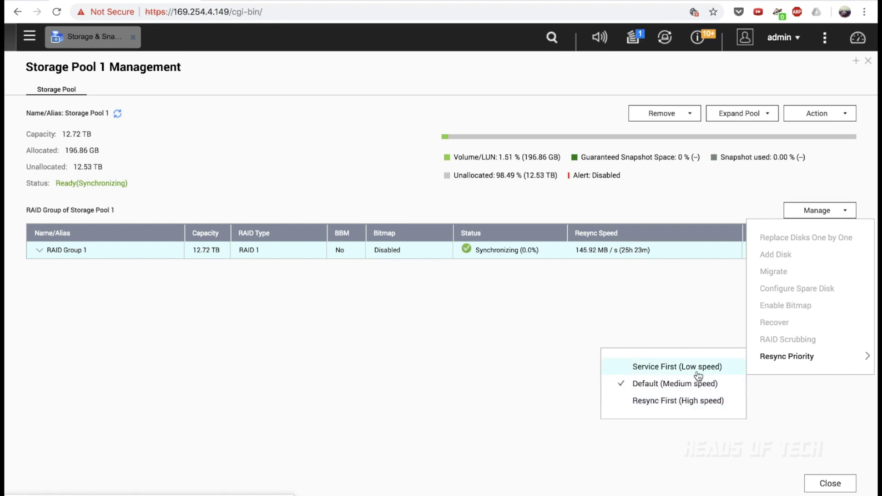
{"action": "left_click", "coordinate": [694, 404]}
{"action": "left_click", "coordinate": [533, 318]}
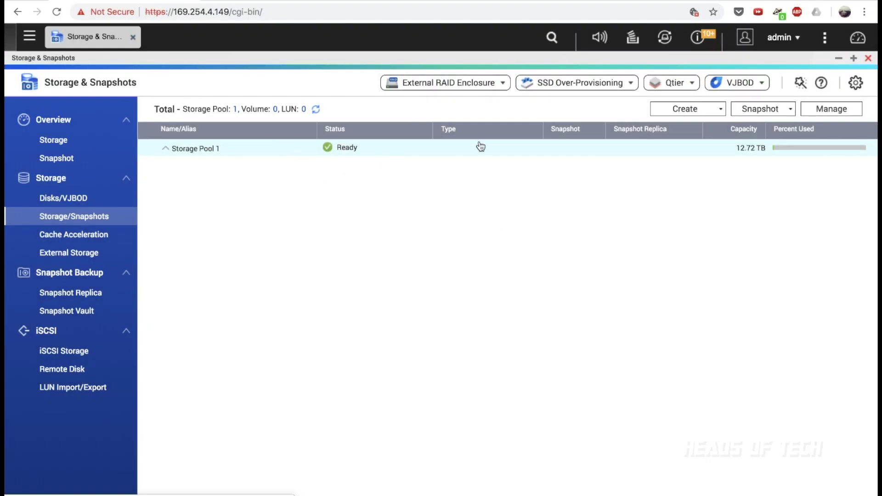
- Open the management window of Storage Pool 1
{"action": "left_click", "coordinate": [834, 111]}
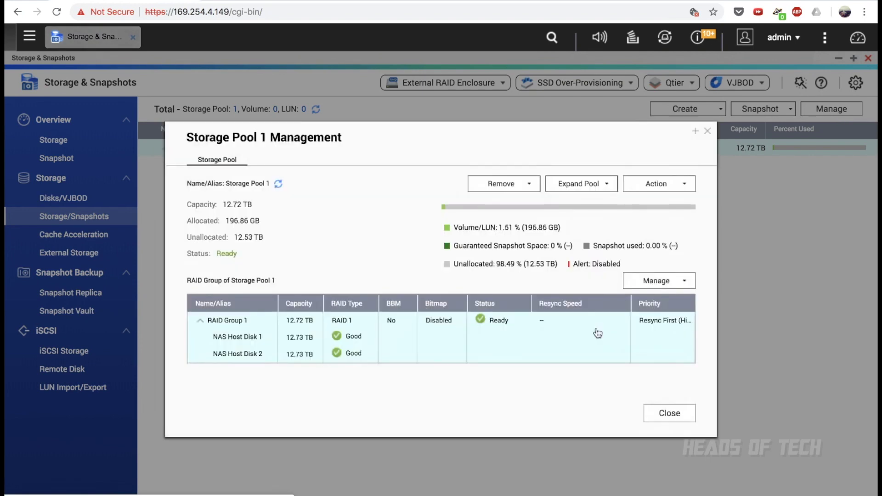
{"action": "left_click", "coordinate": [591, 184]}
{"action": "left_click", "coordinate": [586, 212]}
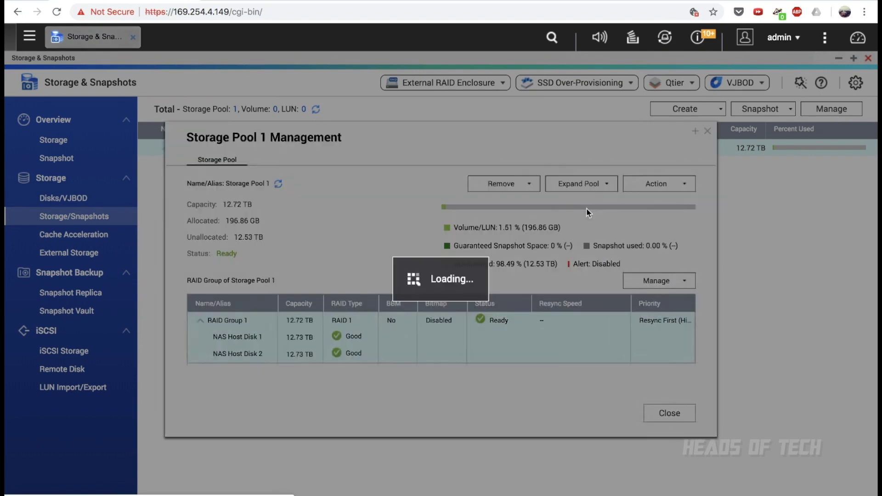
{"action": "left_click", "coordinate": [222, 266]}
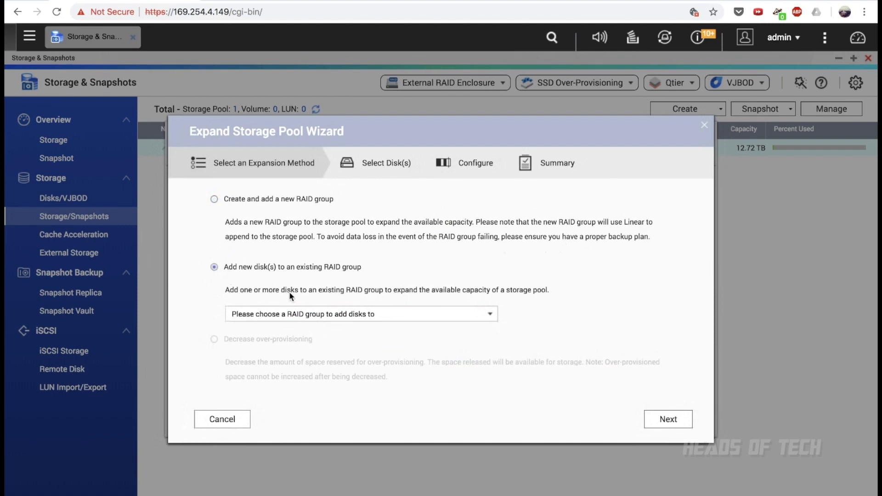
{"action": "left_click", "coordinate": [222, 419]}
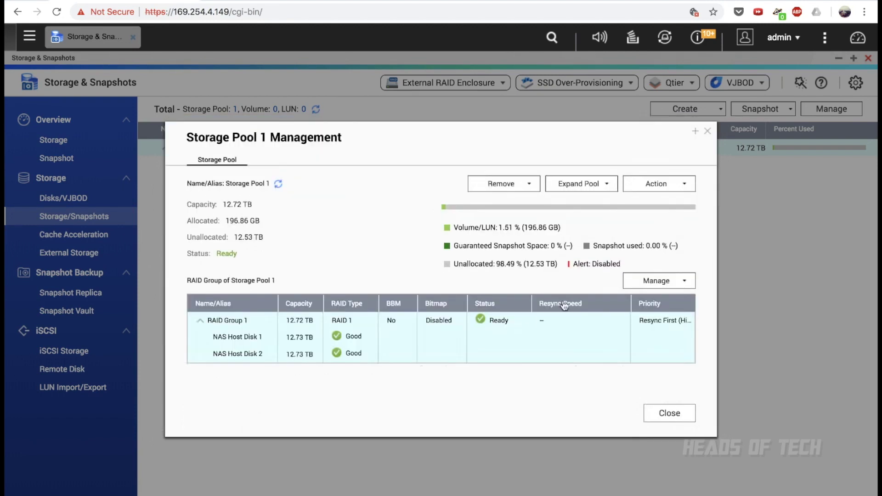
- Migrate RAID Group 1 from RAID 1 to RAID 5 by adding Disk 3, and close the pool management
{"action": "left_click", "coordinate": [663, 281]}
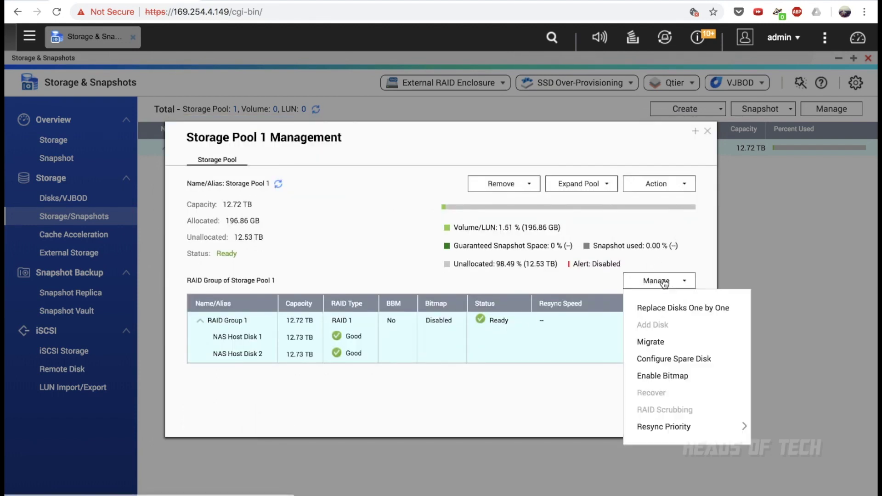
{"action": "left_click", "coordinate": [656, 340]}
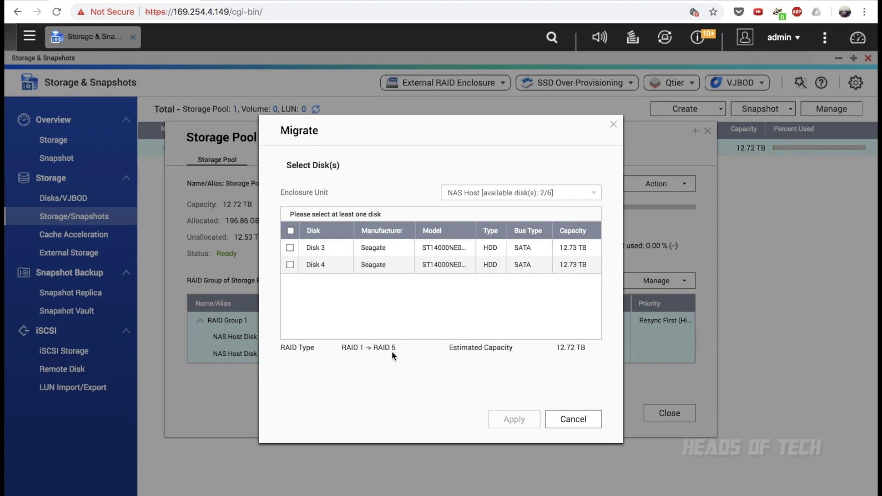
{"action": "left_click", "coordinate": [291, 248]}
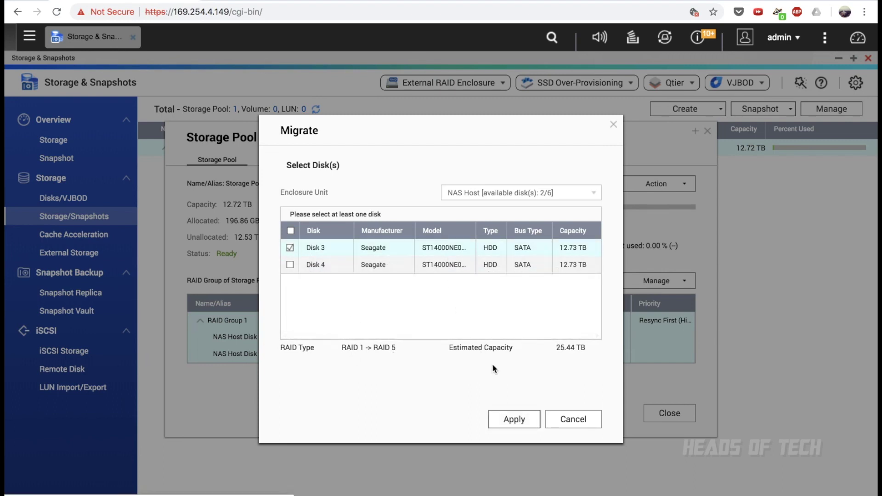
{"action": "left_click", "coordinate": [290, 266]}
{"action": "left_click", "coordinate": [290, 265]}
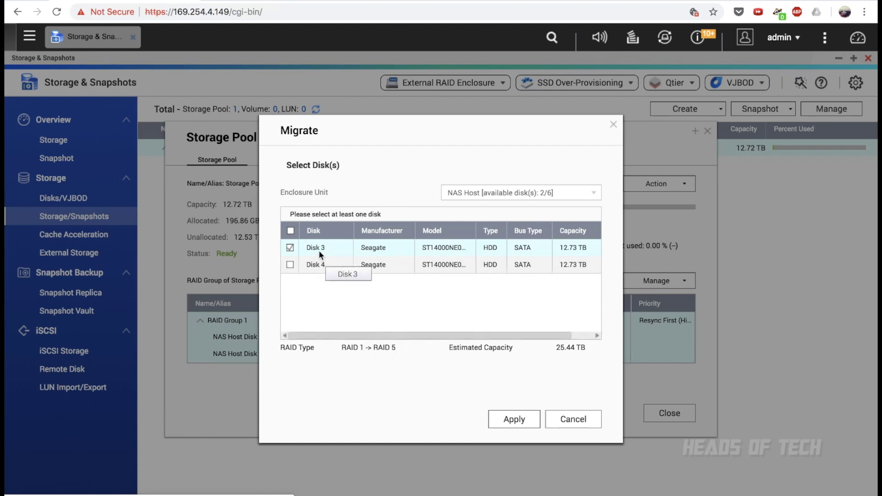
{"action": "left_click", "coordinate": [525, 419]}
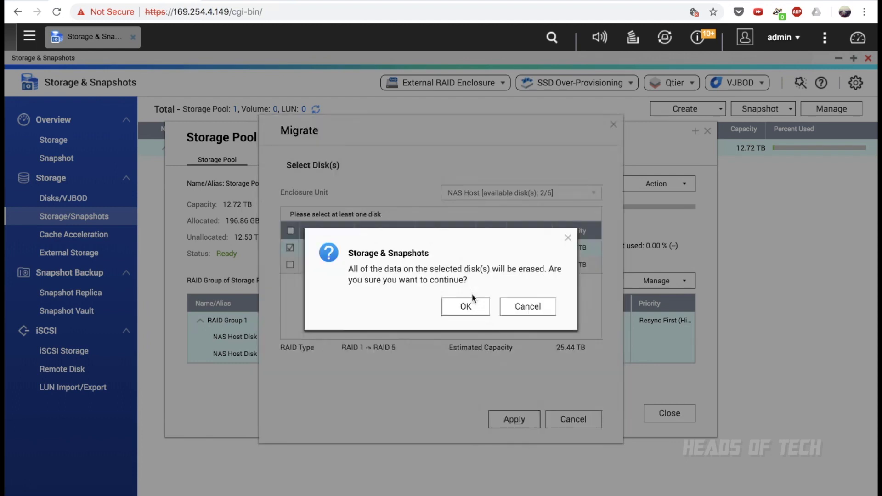
{"action": "left_click", "coordinate": [475, 305]}
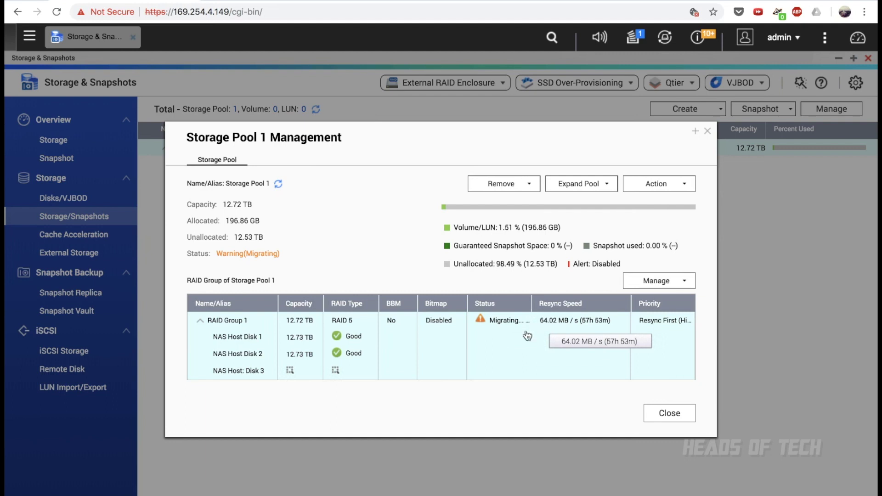
{"action": "key", "text": "Escape"}
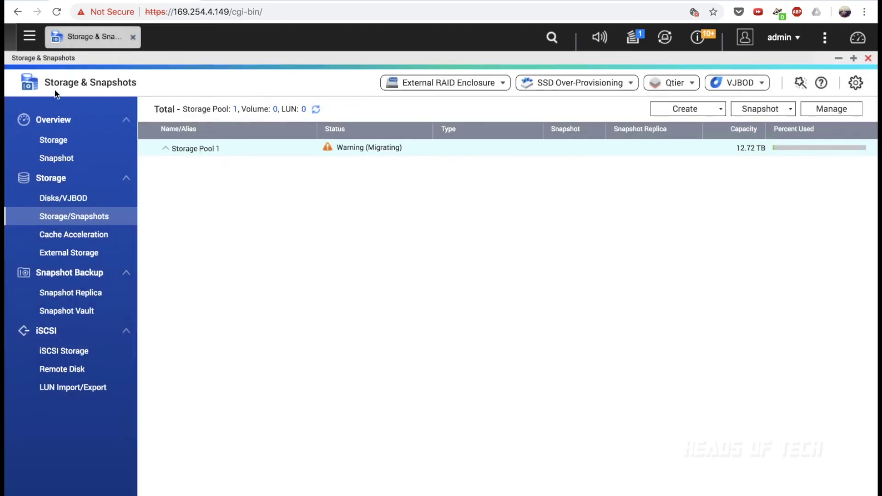
- Start creating a thick volume in Storage Pool 1 and set its capacity to 1 TB
{"action": "left_click", "coordinate": [719, 110]}
{"action": "left_click", "coordinate": [699, 151]}
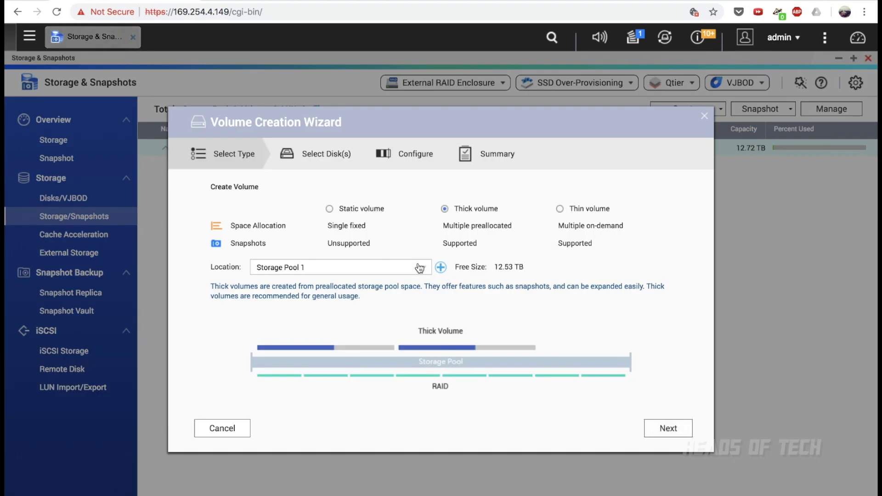
{"action": "left_click", "coordinate": [689, 430]}
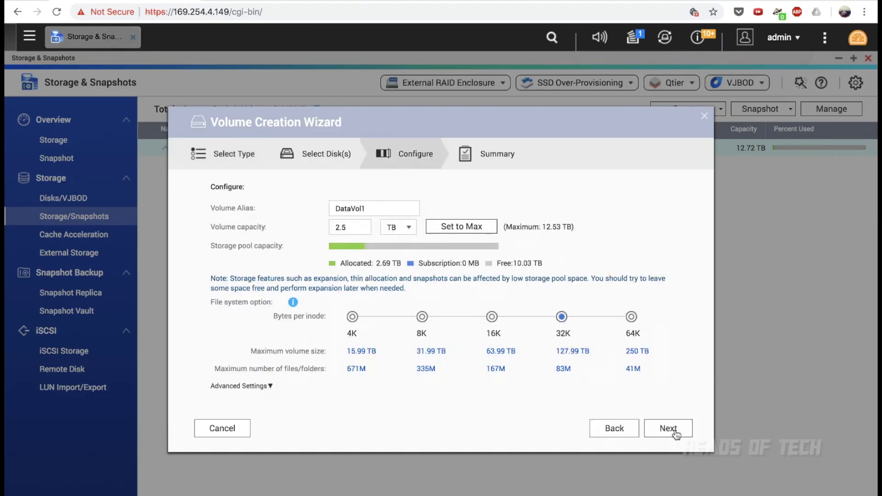
{"action": "left_click_drag", "start_coordinate": [362, 225], "coordinate": [321, 224]}
{"action": "type", "text": "1"}
- Turn off the alert threshold, add a shared folder named RAID5 on the volume, and finish creating it
{"action": "left_click", "coordinate": [243, 387]}
{"action": "left_click", "coordinate": [231, 345]}
{"action": "left_click", "coordinate": [231, 393]}
{"action": "left_click", "coordinate": [381, 396]}
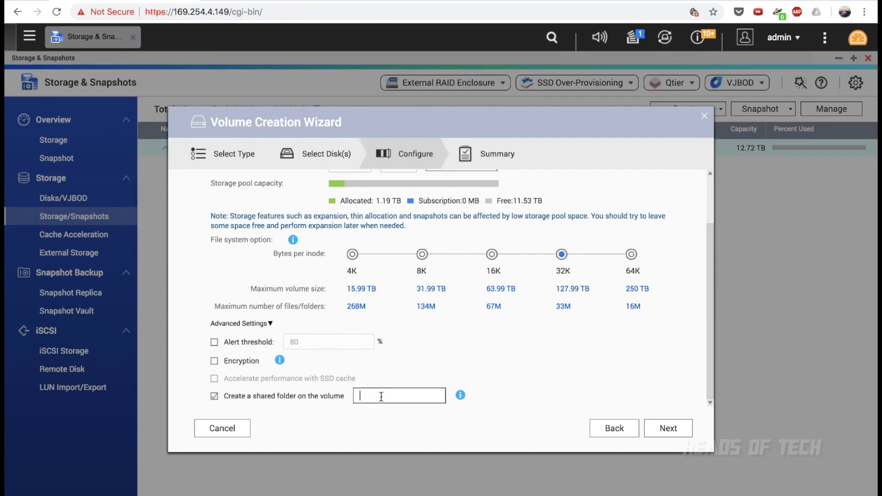
{"action": "type", "text": "RAID"}
{"action": "scroll", "coordinate": [434, 332], "scroll_direction": "up", "scroll_amount": 2}
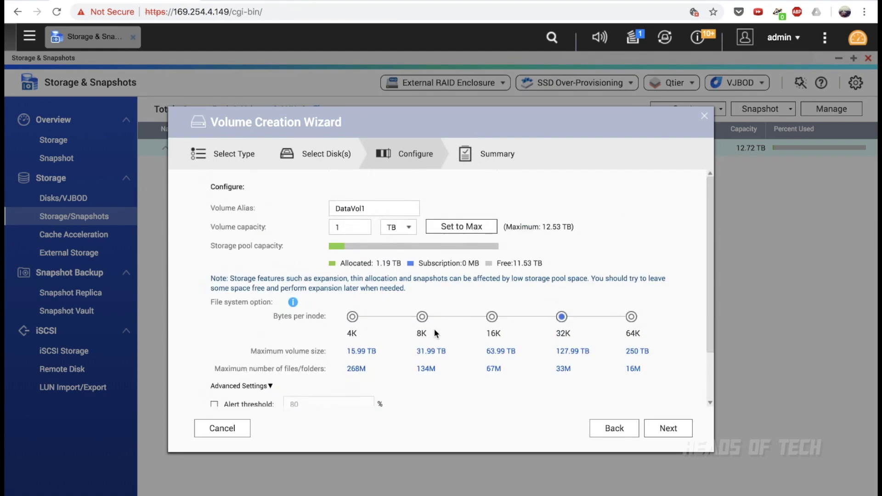
{"action": "left_click", "coordinate": [669, 432]}
{"action": "left_click", "coordinate": [669, 430]}
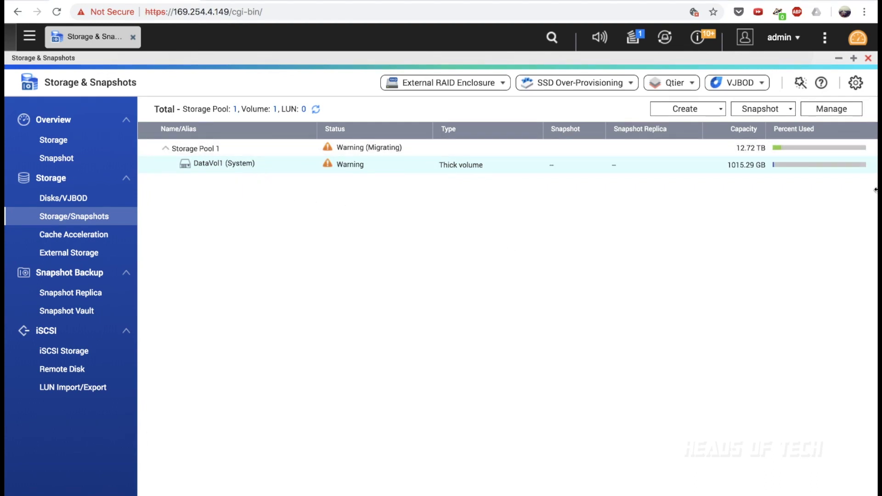
- Switch to Finder, open the RAID5 shared folder on QCairo(Thunderbolt), and return to the browser
{"action": "left_click_drag", "start_coordinate": [875, 189], "coordinate": [698, 201]}
{"action": "left_click", "coordinate": [771, 351]}
{"action": "scroll", "coordinate": [490, 441], "scroll_direction": "down", "scroll_amount": 2}
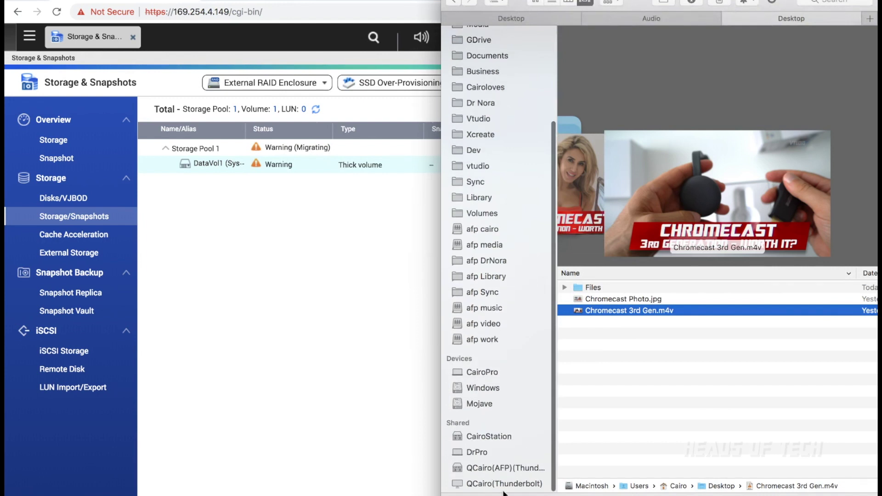
{"action": "left_click", "coordinate": [503, 486]}
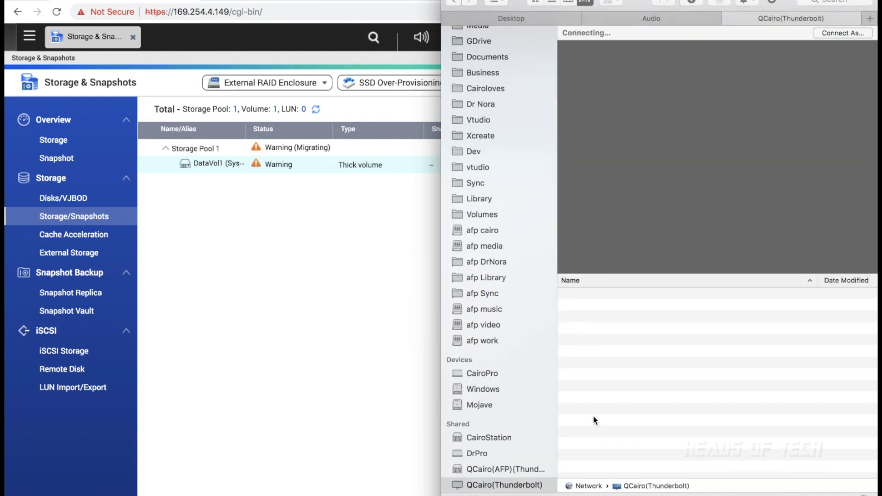
{"action": "double_click", "coordinate": [591, 306]}
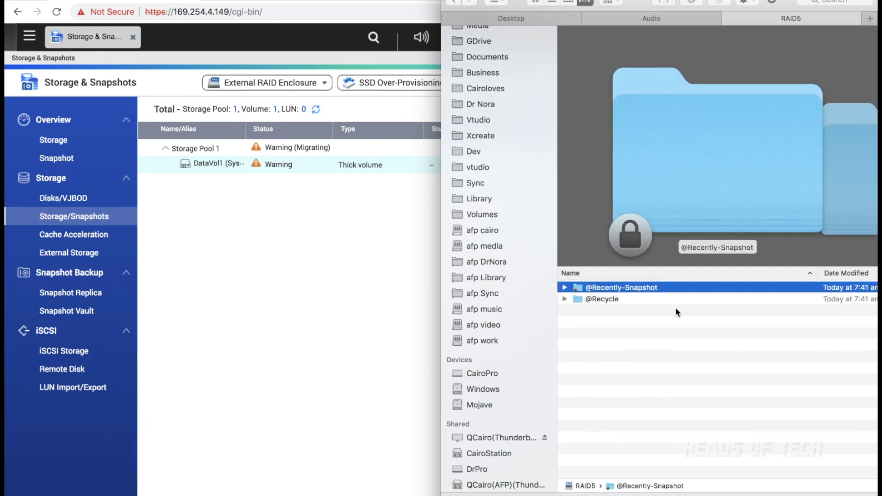
{"action": "left_click", "coordinate": [237, 288]}
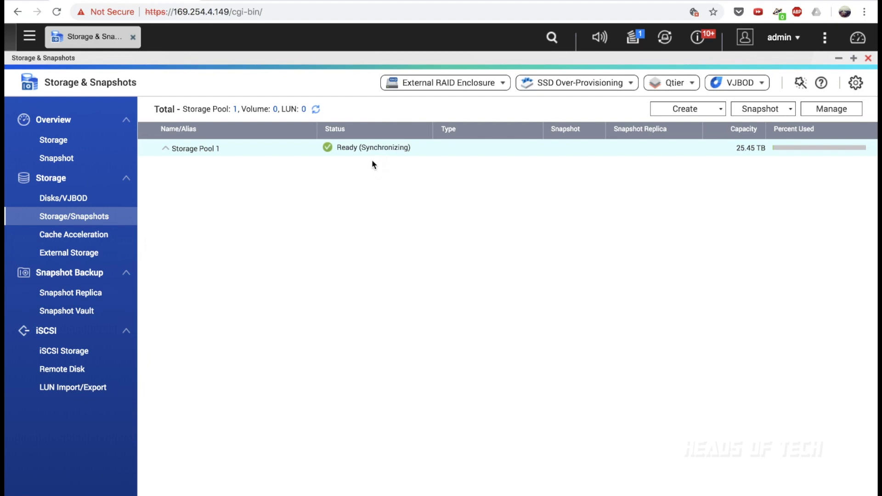
- Open the global storage settings and choose Service First (Low speed) as the resync priority of RAID Group 1
{"action": "left_click", "coordinate": [387, 149]}
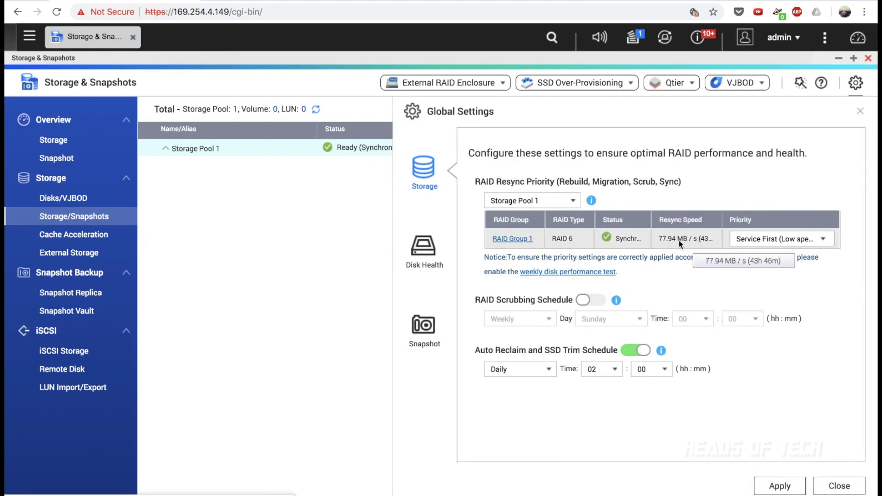
{"action": "left_click", "coordinate": [781, 238]}
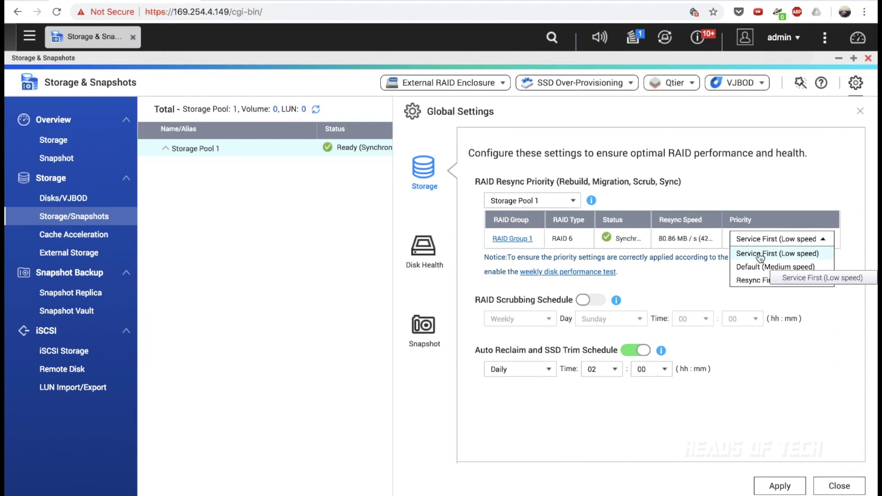
{"action": "left_click", "coordinate": [798, 255]}
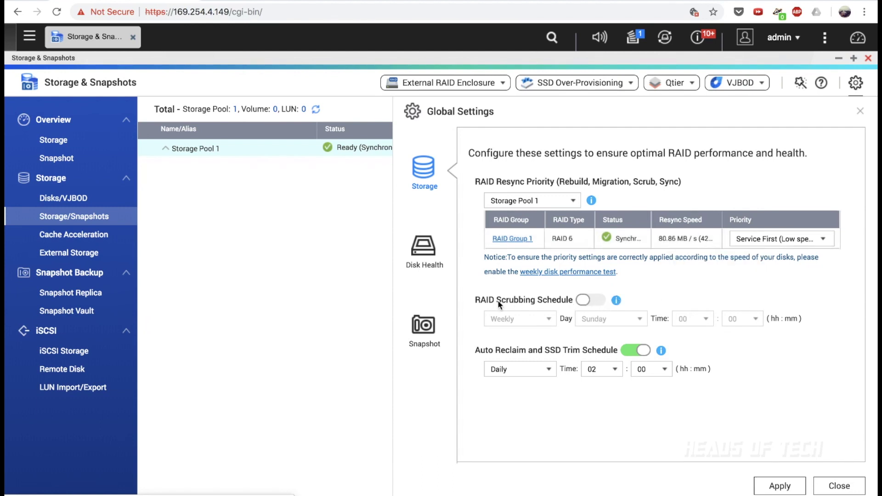
- Enable the RAID scrubbing schedule to run monthly on day 01 at 04:00 and apply the settings
{"action": "left_click", "coordinate": [617, 301]}
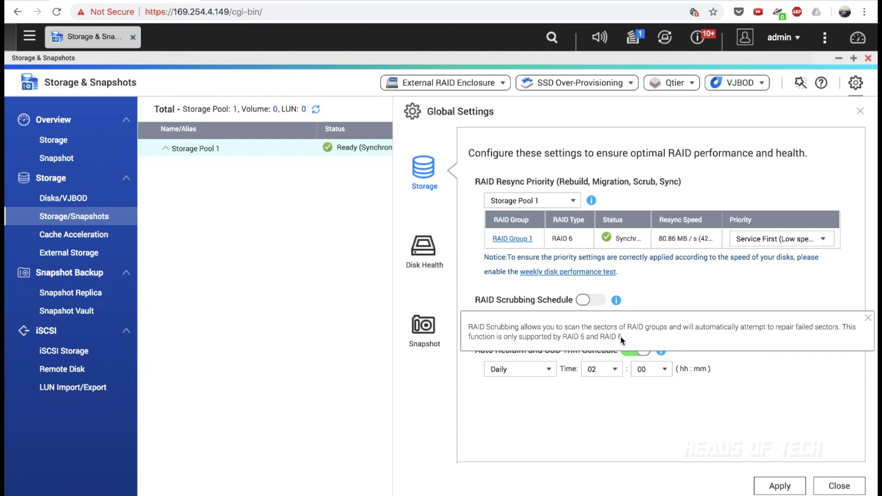
{"action": "left_click", "coordinate": [593, 301]}
{"action": "left_click", "coordinate": [533, 322]}
{"action": "left_click", "coordinate": [524, 361]}
{"action": "left_click", "coordinate": [629, 320]}
{"action": "left_click", "coordinate": [636, 320]}
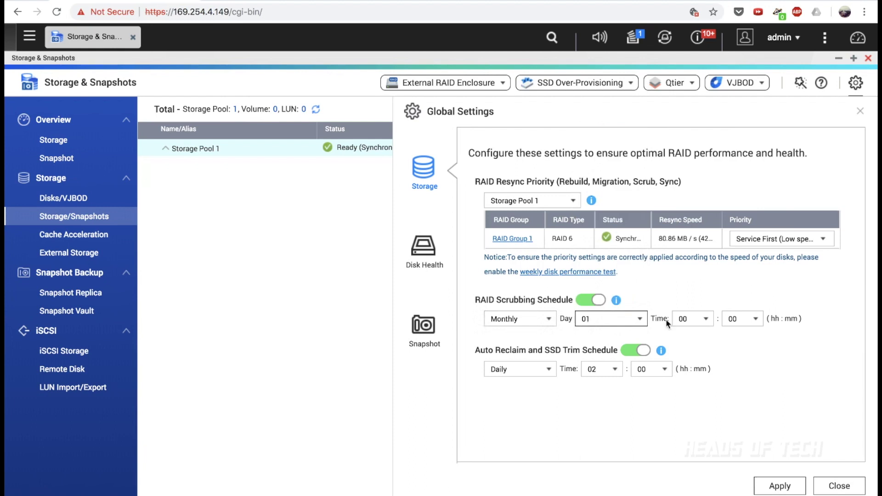
{"action": "left_click", "coordinate": [699, 322]}
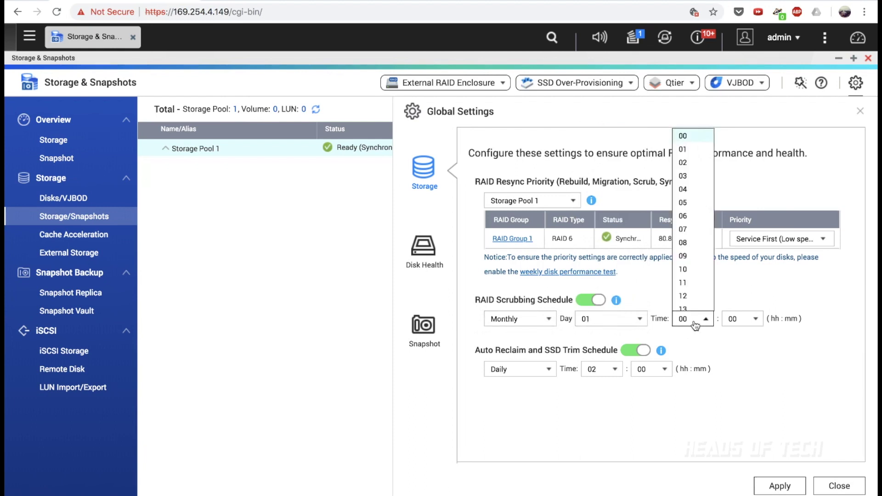
{"action": "left_click", "coordinate": [692, 190]}
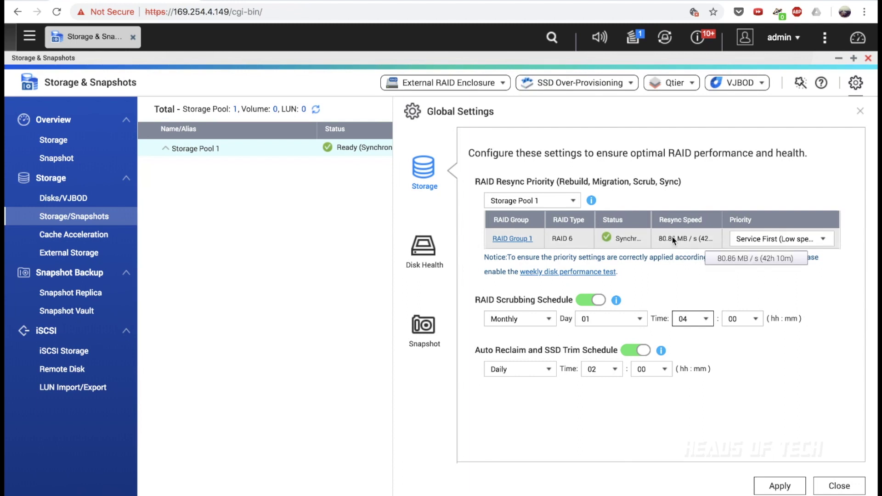
{"action": "left_click", "coordinate": [733, 239]}
{"action": "left_click", "coordinate": [732, 241]}
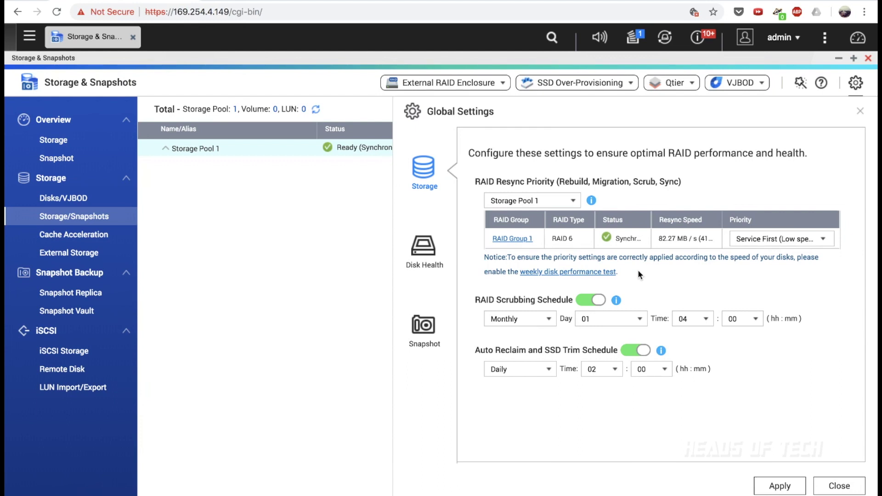
{"action": "left_click", "coordinate": [784, 485]}
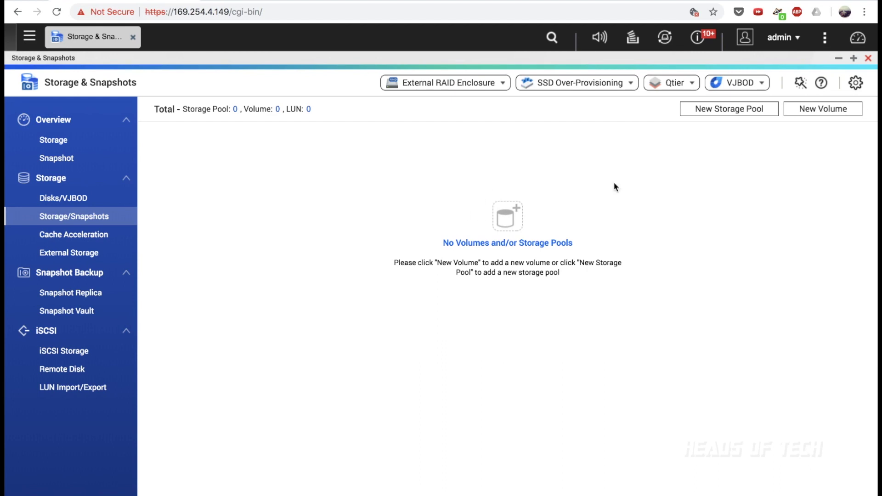
- Start a new volume, compare the static and thick types, and proceed with Static volume
{"action": "left_click", "coordinate": [834, 113]}
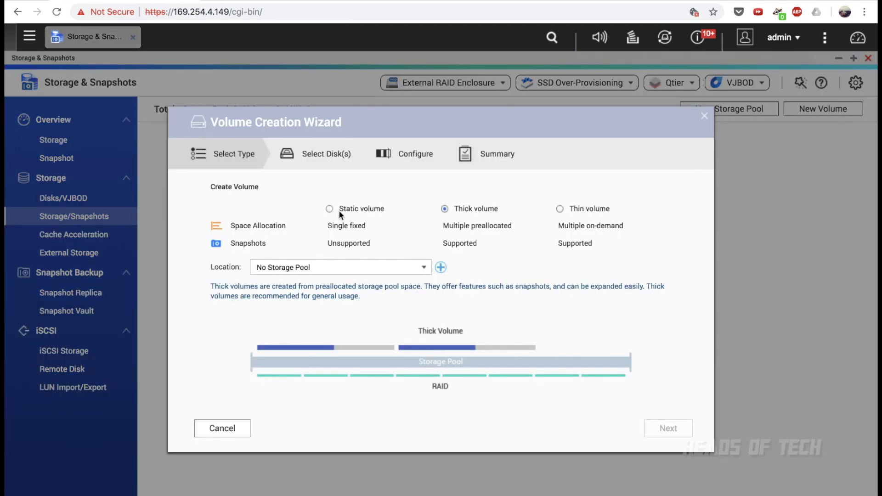
{"action": "left_click", "coordinate": [350, 212]}
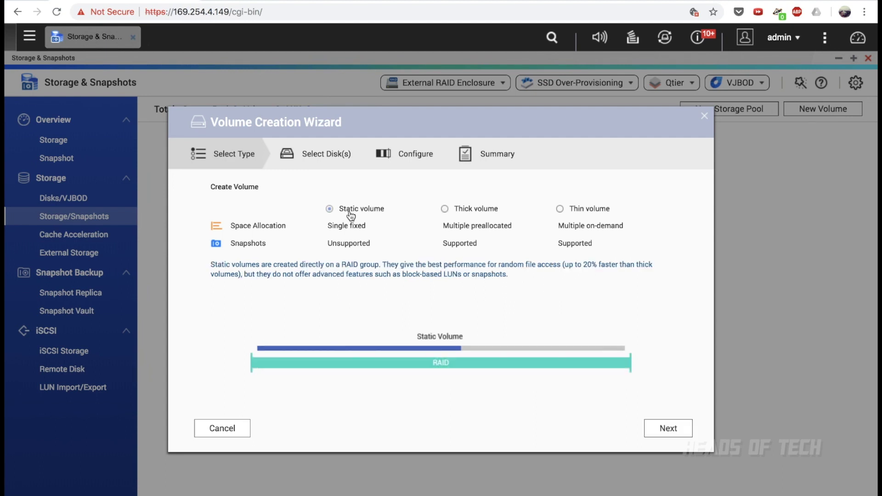
{"action": "left_click", "coordinate": [455, 209]}
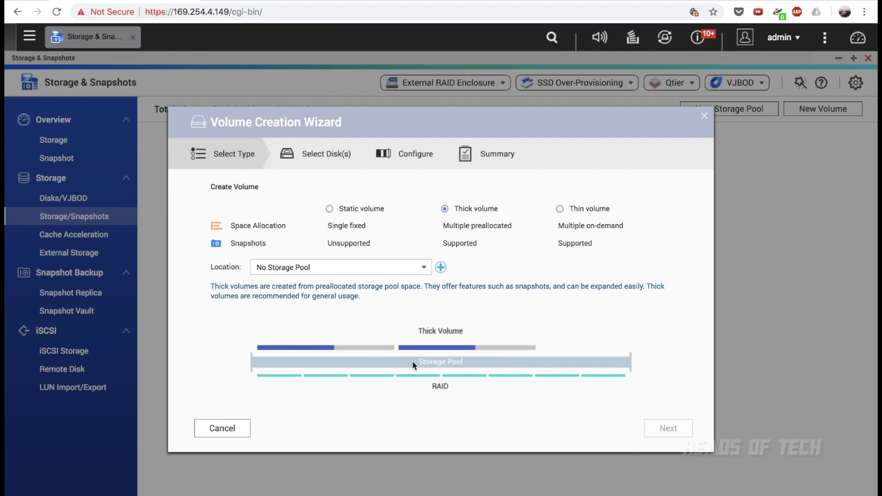
{"action": "left_click", "coordinate": [341, 210]}
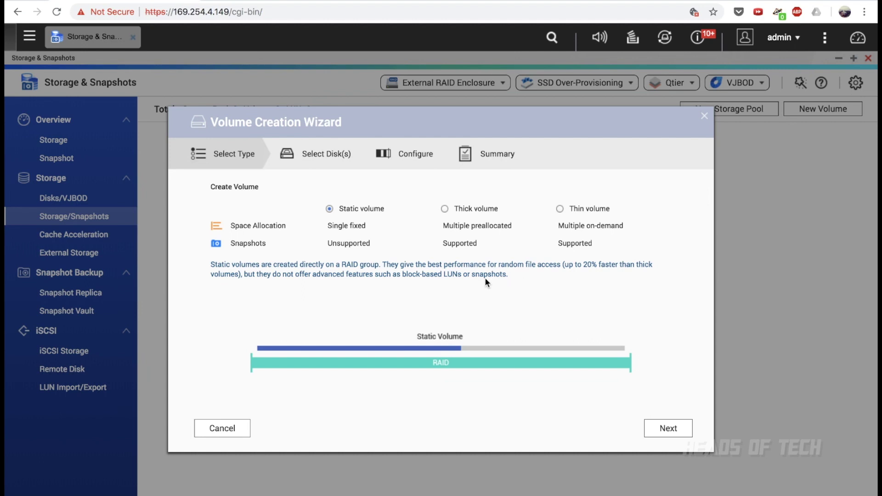
{"action": "left_click", "coordinate": [445, 209]}
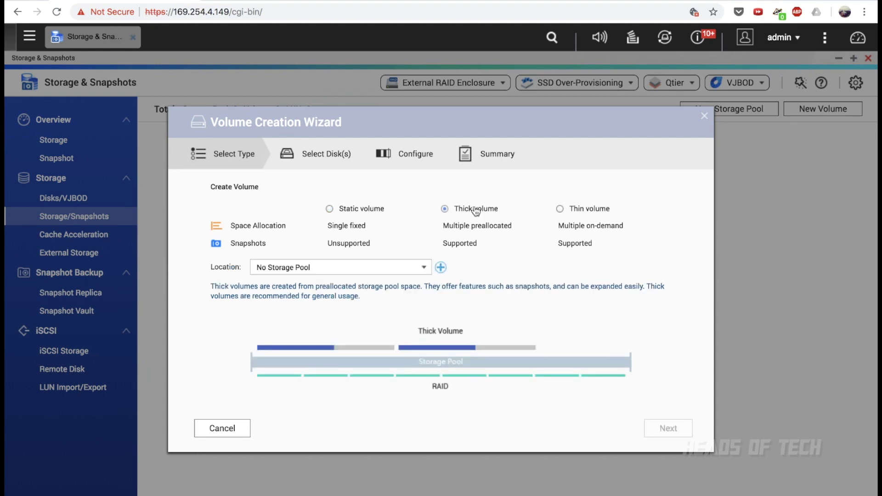
{"action": "left_click", "coordinate": [362, 209]}
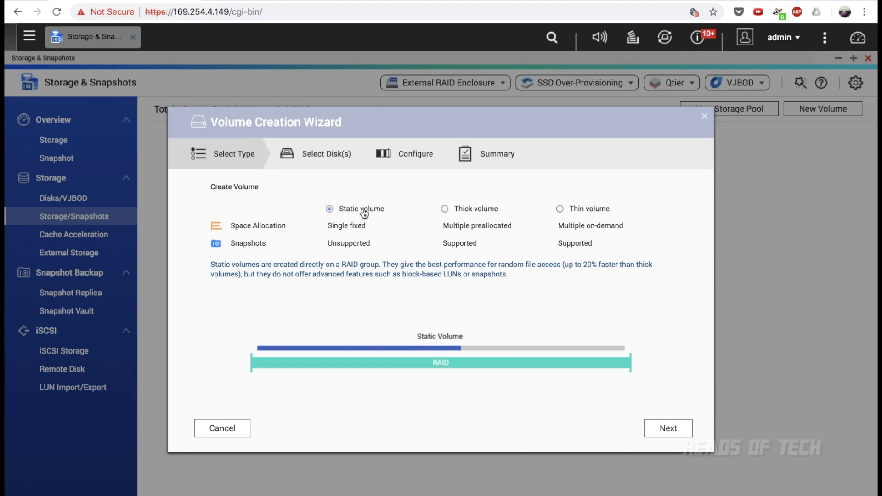
{"action": "left_click", "coordinate": [665, 431]}
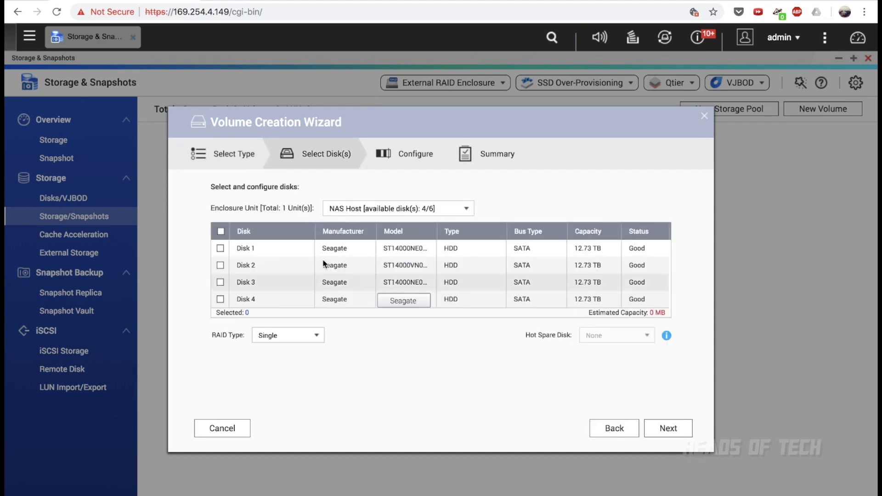
- Select all four disks with RAID type RAID 6 and set the volume alias to RAID6
{"action": "left_click", "coordinate": [220, 231]}
{"action": "left_click", "coordinate": [286, 335]}
{"action": "left_click", "coordinate": [289, 409]}
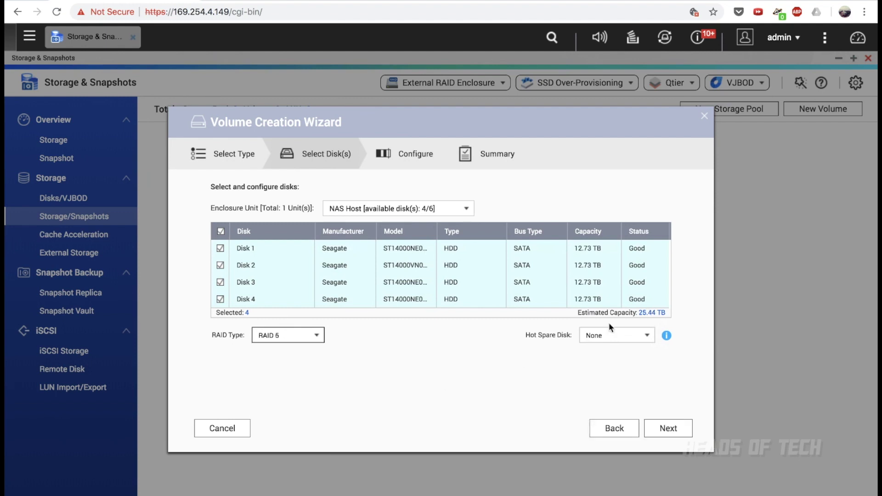
{"action": "left_click", "coordinate": [667, 428]}
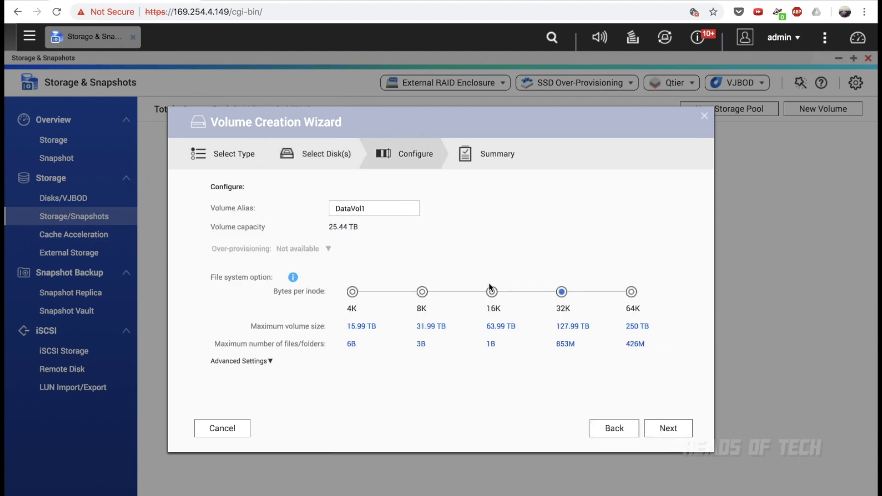
{"action": "type", "text": "RAID6"}
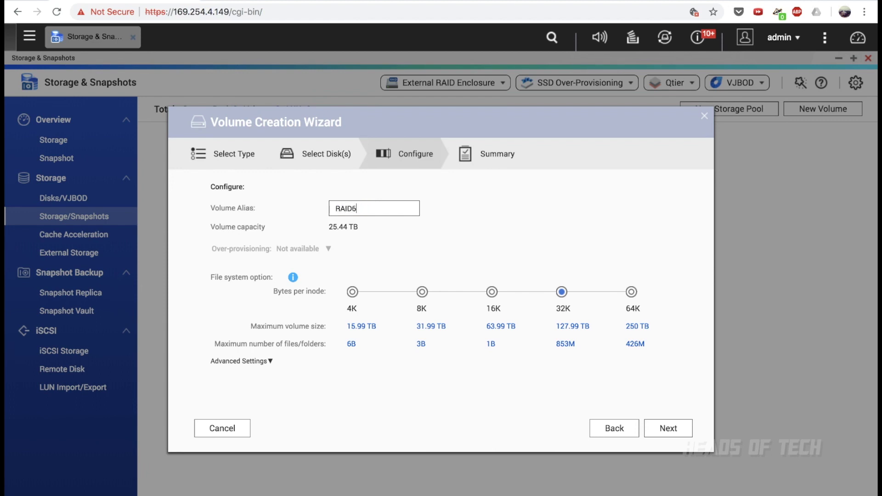
- Calculate 4*14+25 in Spotlight and close it
{"action": "key", "text": "super+space"}
{"action": "type", "text": "4"}
{"action": "type", "text": "*14"}
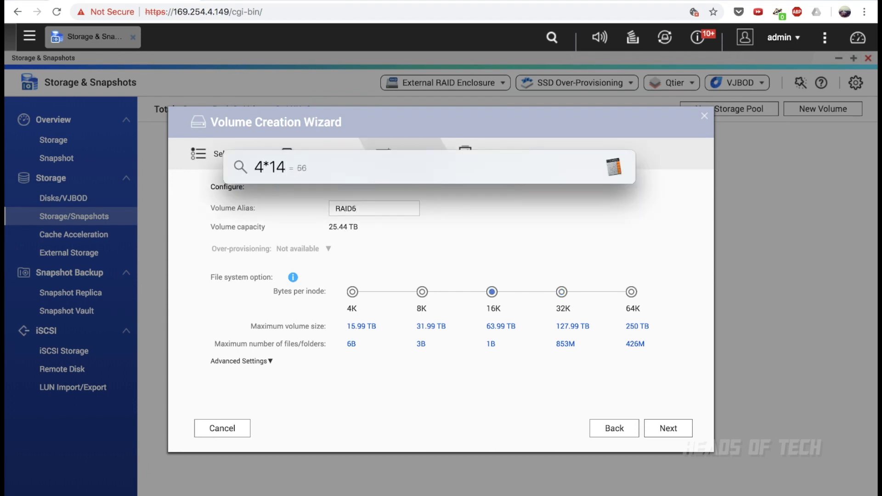
{"action": "type", "text": "+25"}
{"action": "key", "text": "Escape"}
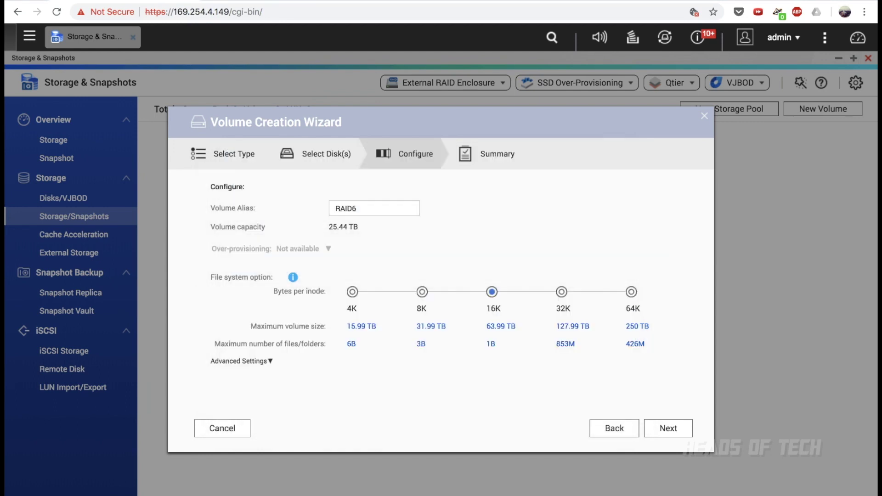
- Set bytes per inode to 32K, turn off the alert threshold, and enable encryption with the encryption password filled in
{"action": "left_click", "coordinate": [562, 294]}
{"action": "left_click", "coordinate": [264, 360]}
{"action": "scroll", "coordinate": [372, 339], "scroll_direction": "down", "scroll_amount": 1}
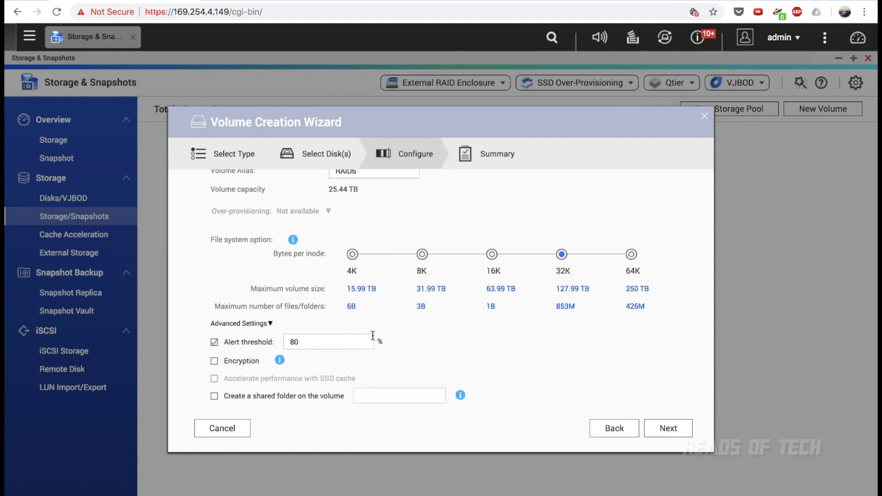
{"action": "left_click", "coordinate": [242, 347]}
{"action": "left_click", "coordinate": [239, 361]}
{"action": "left_click", "coordinate": [388, 313]}
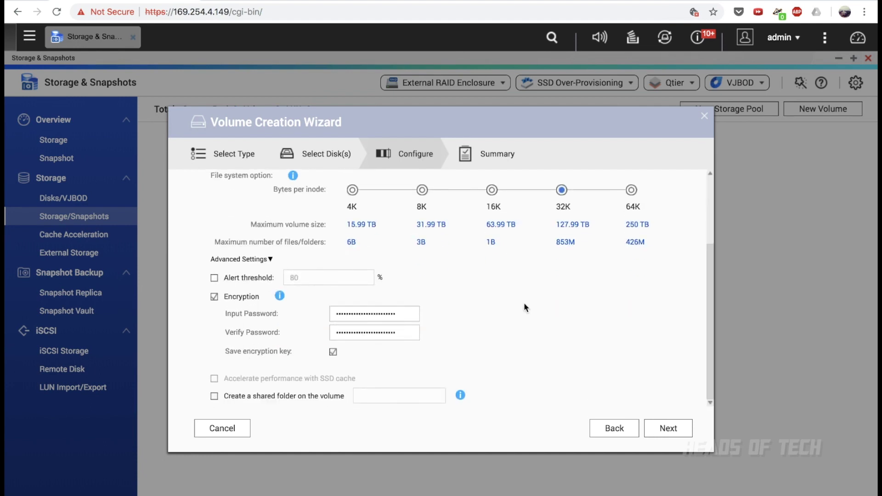
- Finish creating the static volume and confirm erasing all data on the selected disks
{"action": "scroll", "coordinate": [524, 304], "scroll_direction": "up", "scroll_amount": 1}
{"action": "left_click", "coordinate": [665, 426]}
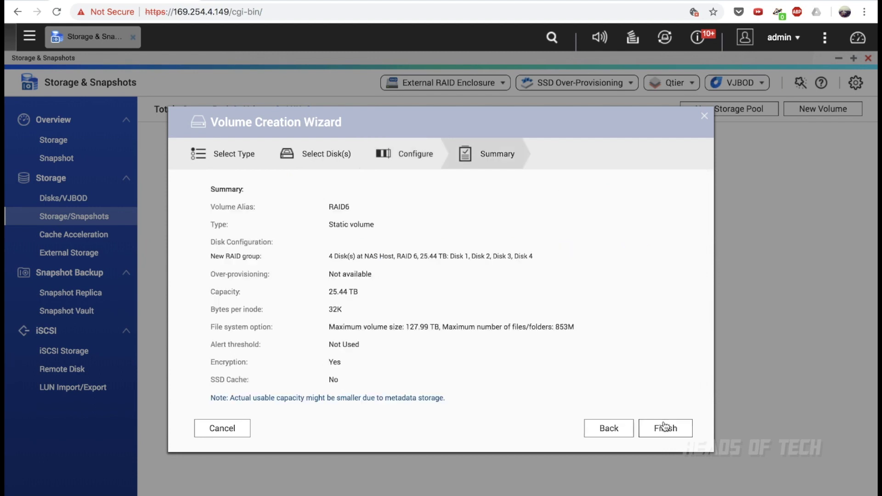
{"action": "left_click", "coordinate": [664, 425]}
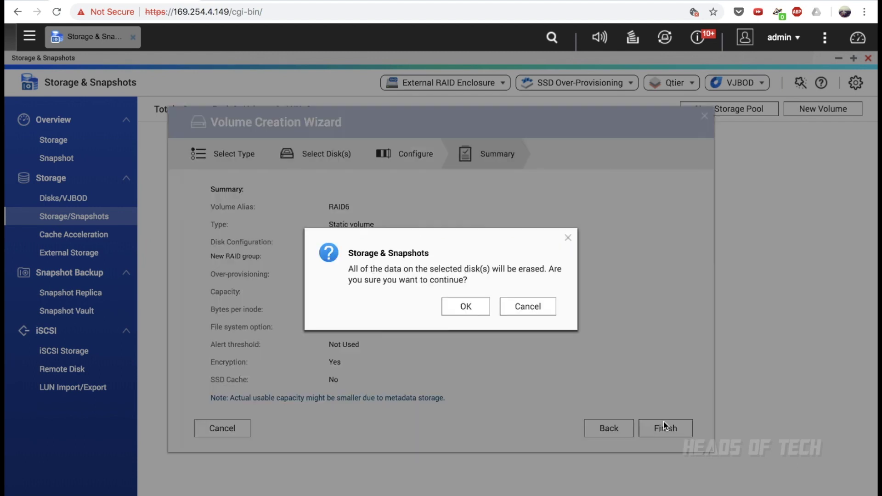
{"action": "left_click", "coordinate": [456, 306]}
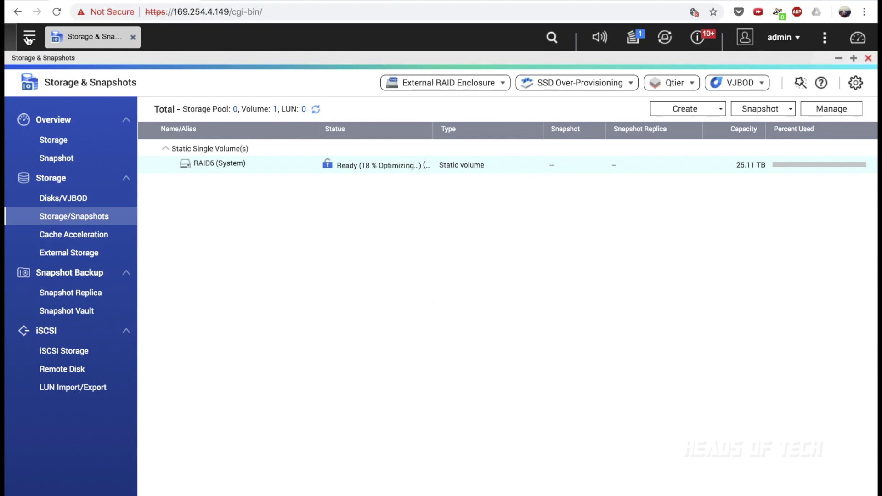
- Open File Station maximized, browse the Public and Web shared folders, and check the options available for the RAID6 volume
{"action": "left_click", "coordinate": [29, 39]}
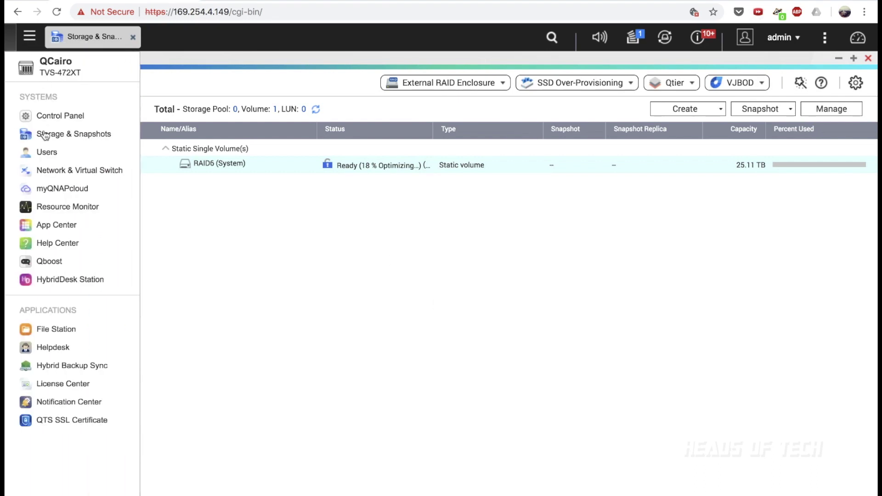
{"action": "left_click", "coordinate": [63, 335]}
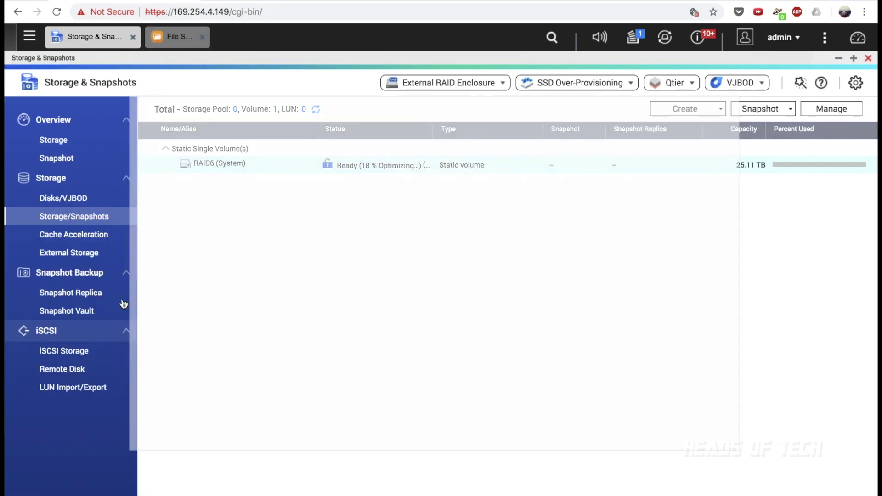
{"action": "left_click", "coordinate": [727, 105]}
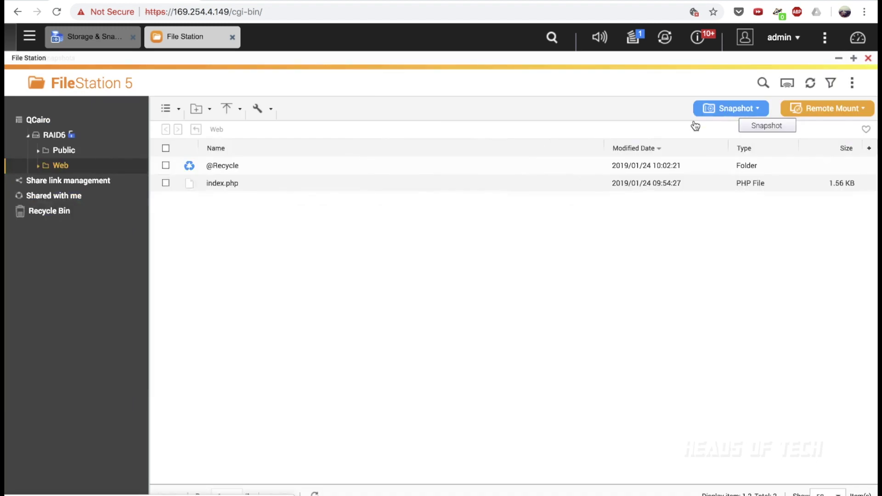
{"action": "left_click", "coordinate": [63, 150]}
{"action": "left_click", "coordinate": [60, 165]}
{"action": "left_click", "coordinate": [63, 150]}
{"action": "left_click", "coordinate": [125, 135]}
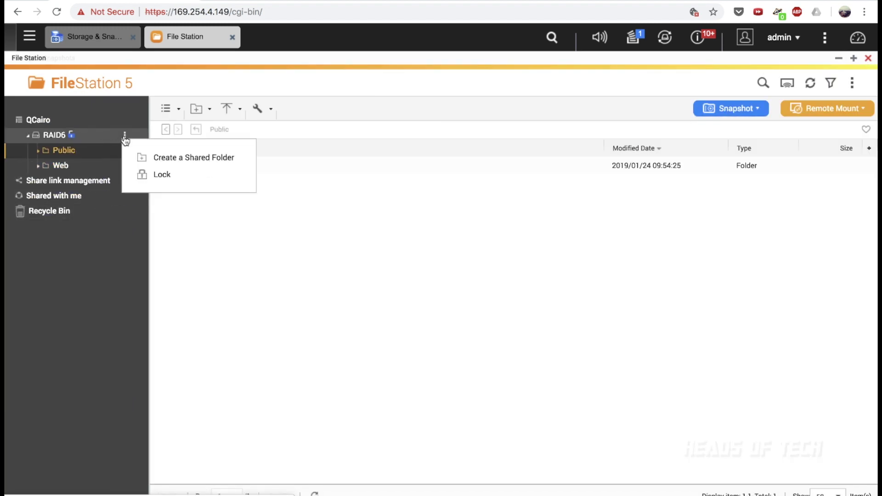
{"action": "left_click", "coordinate": [372, 191]}
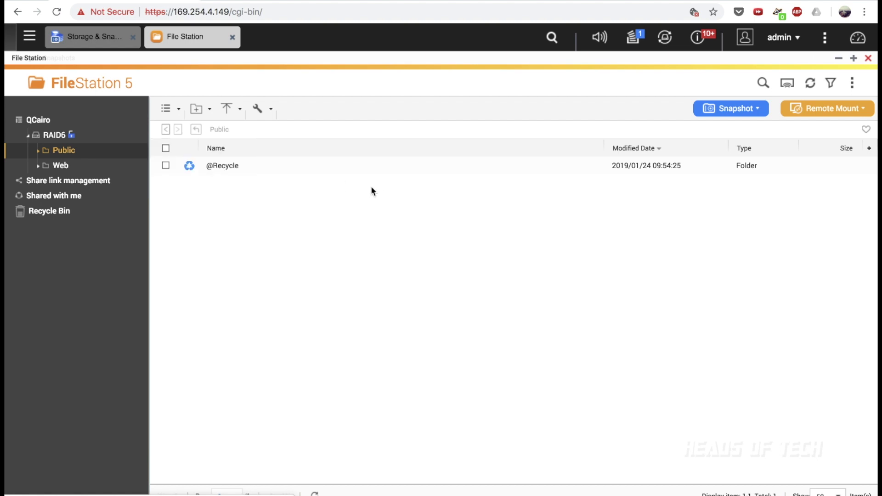
- In the Control Panel's shared folder permissions, deny everyone and admin access to the Public folder and apply the change
{"action": "left_click", "coordinate": [29, 39]}
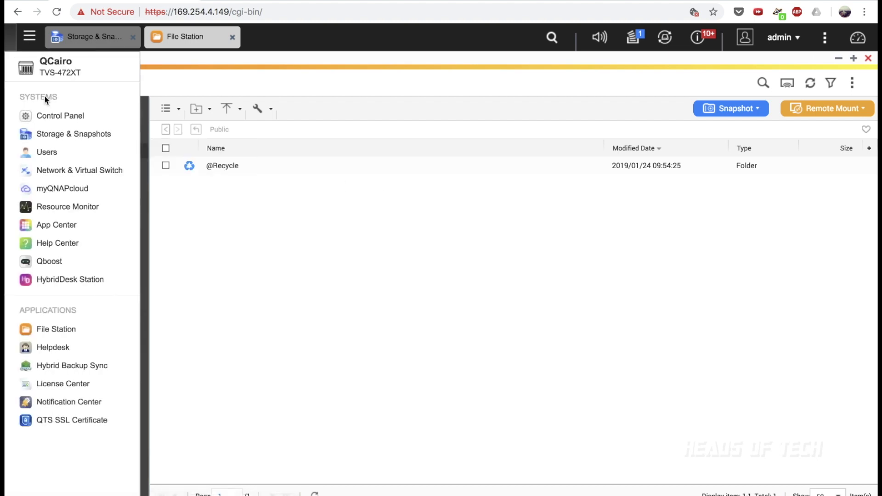
{"action": "left_click", "coordinate": [57, 116]}
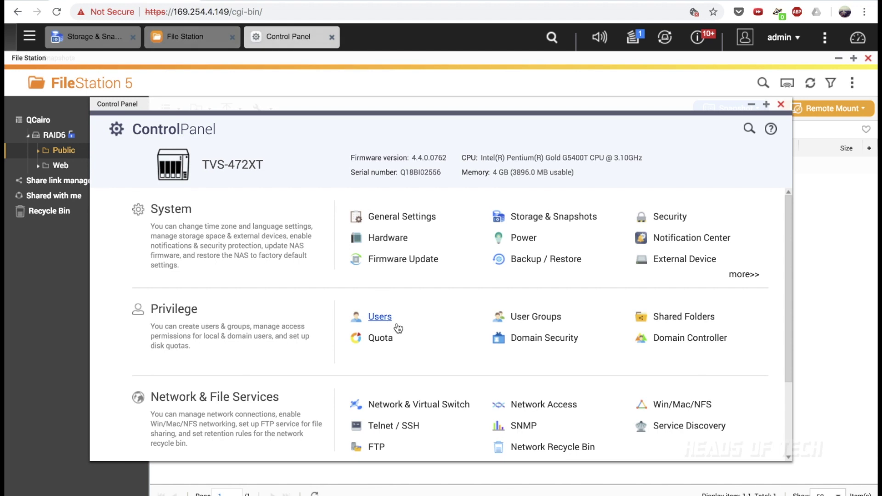
{"action": "left_click", "coordinate": [380, 317]}
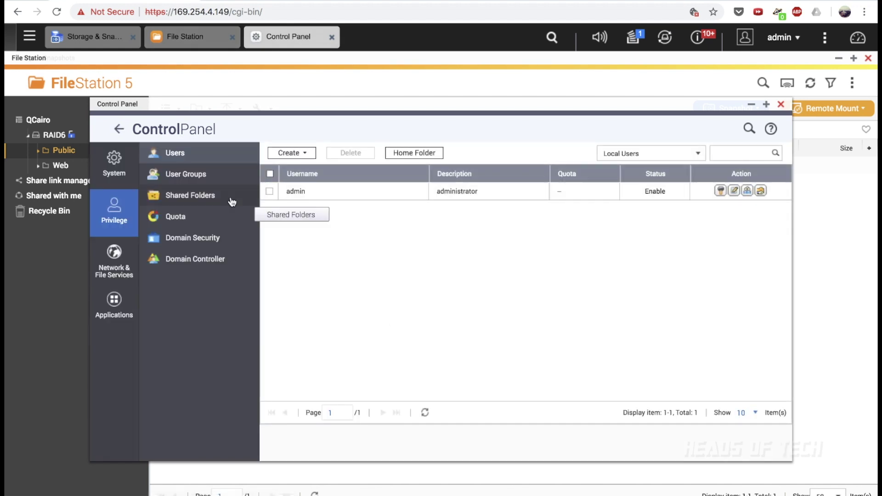
{"action": "left_click", "coordinate": [192, 196]}
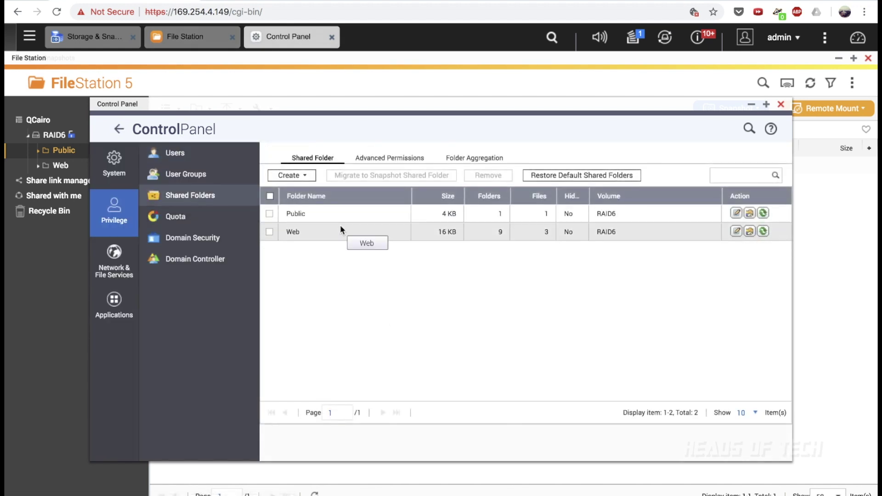
{"action": "left_click", "coordinate": [749, 214]}
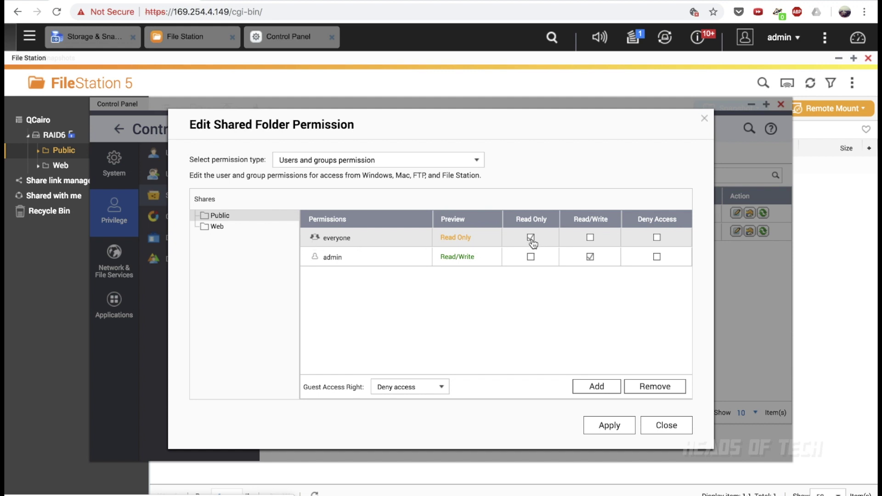
{"action": "left_click", "coordinate": [590, 238]}
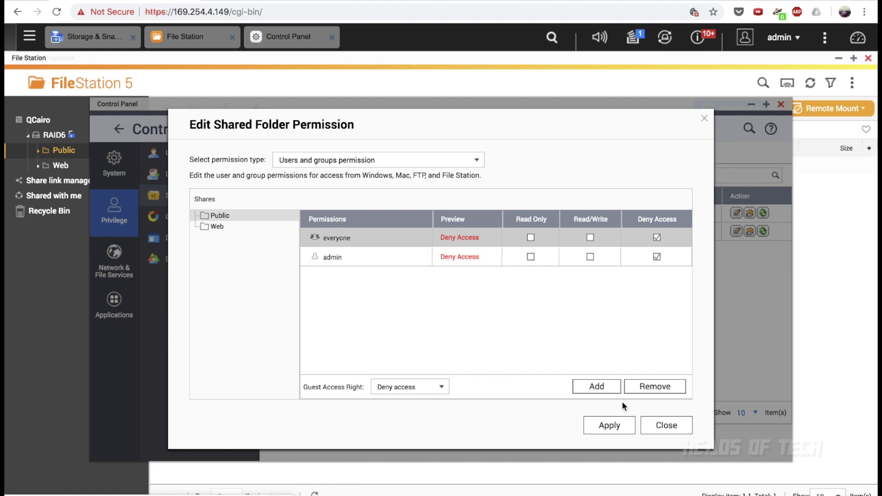
{"action": "left_click", "coordinate": [608, 425]}
{"action": "left_click", "coordinate": [667, 425]}
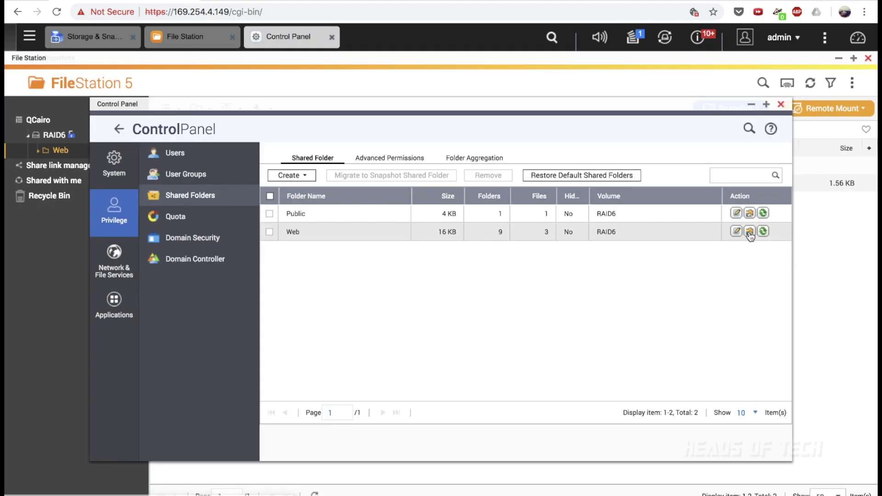
- Set the Web shared folder's permission for admin to Deny Access, apply it, and close the permission settings
{"action": "left_click", "coordinate": [749, 232]}
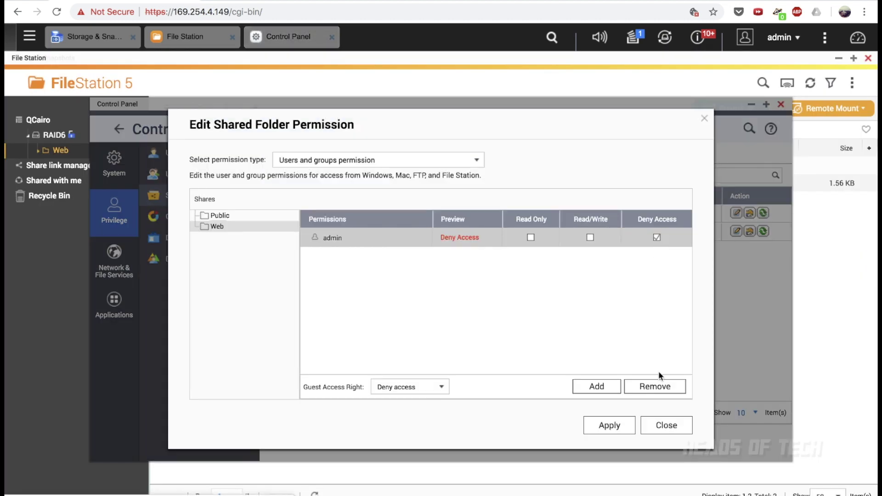
{"action": "left_click", "coordinate": [623, 427]}
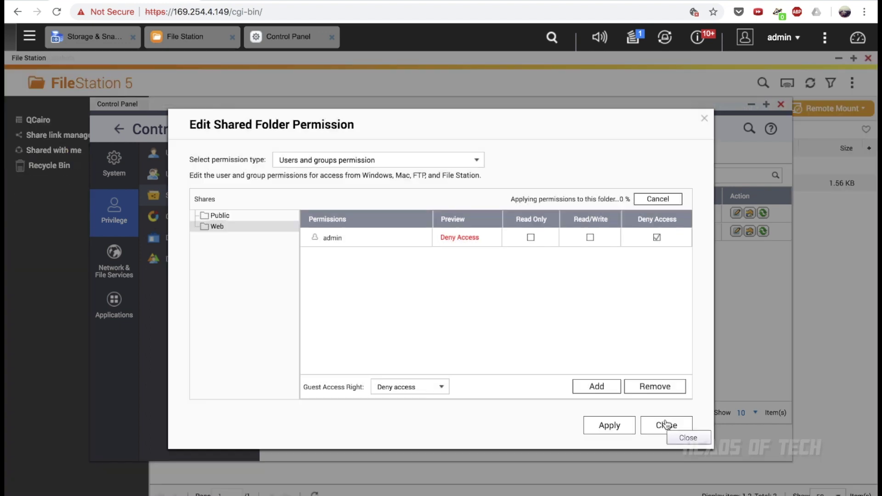
{"action": "left_click", "coordinate": [667, 426]}
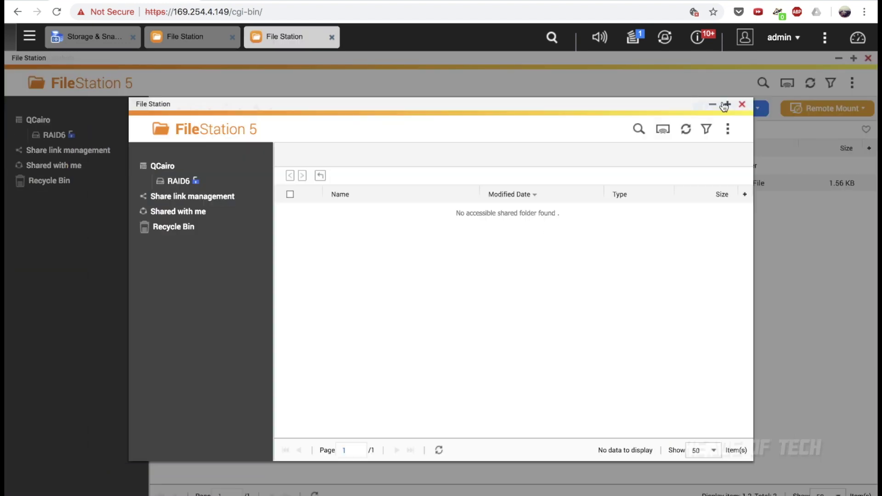
- In File Station, create a shared folder named Media on the RAID6 volume with guest access denied
{"action": "left_click", "coordinate": [720, 102]}
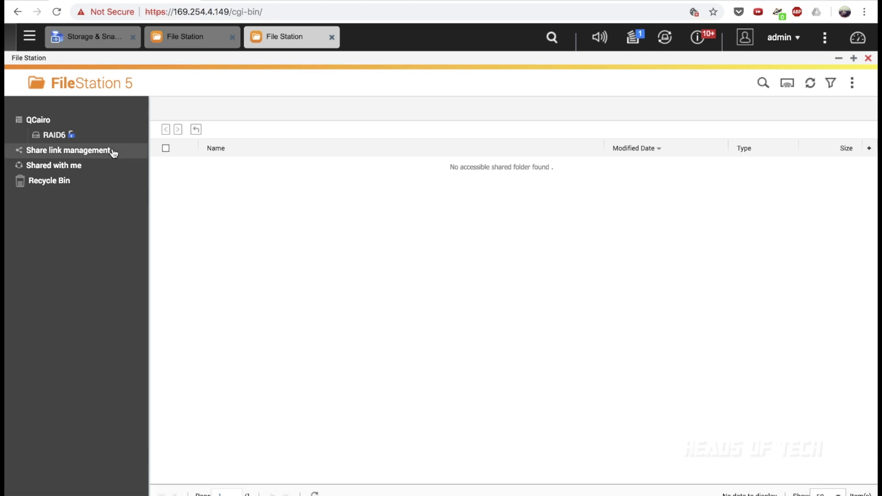
{"action": "left_click", "coordinate": [125, 135]}
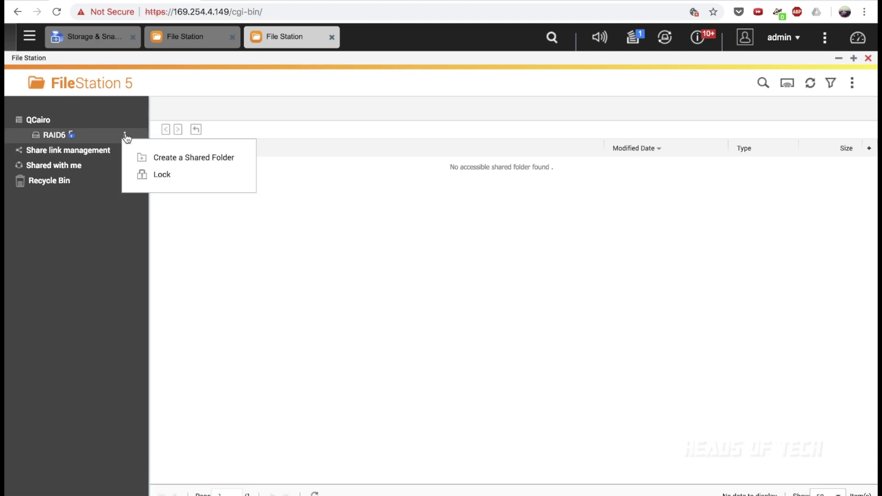
{"action": "left_click", "coordinate": [148, 158]}
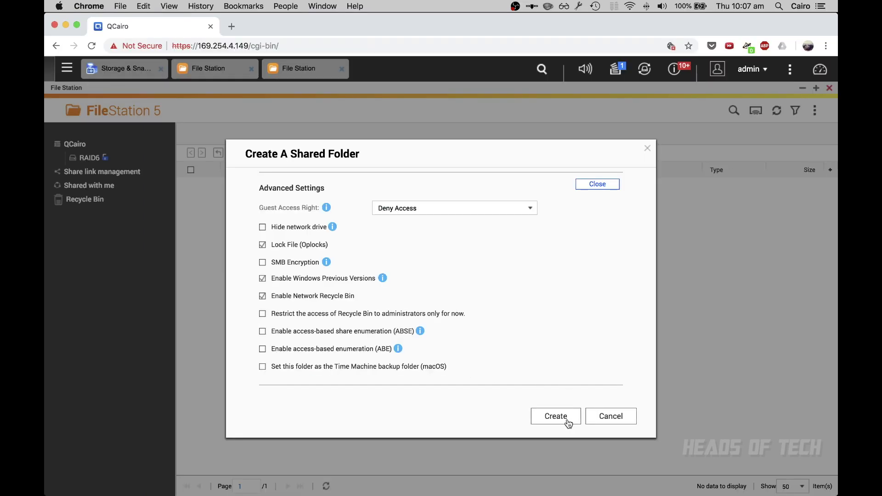
{"action": "left_click", "coordinate": [568, 423]}
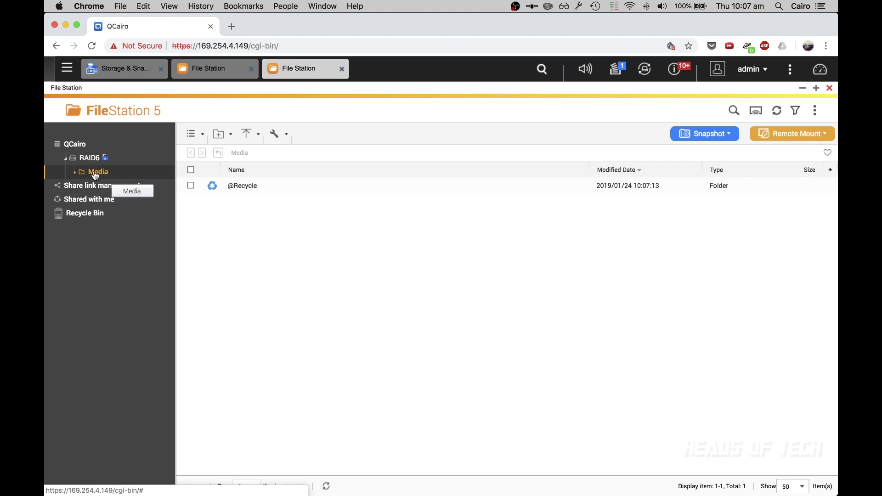
- Switch to Finder, refresh the QCairo(Thunderbolt) server listing, and open its Media share
{"action": "left_click", "coordinate": [138, 463]}
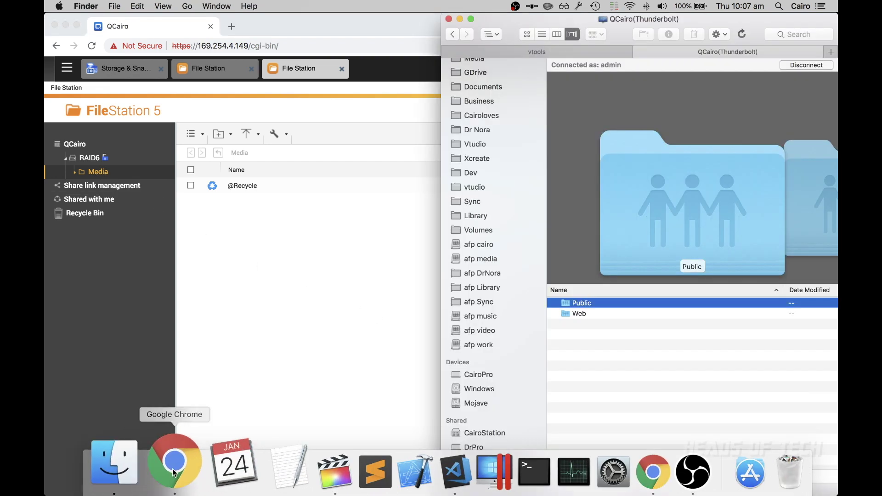
{"action": "scroll", "coordinate": [505, 410], "scroll_direction": "down", "scroll_amount": 3}
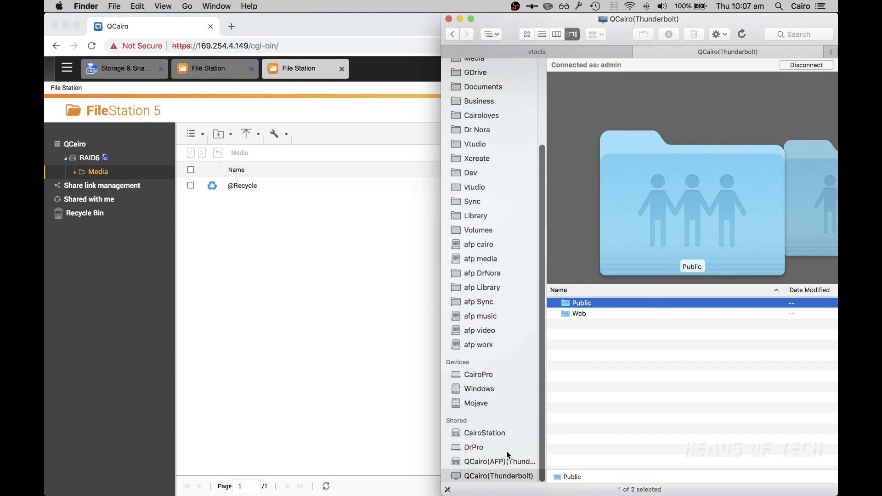
{"action": "left_click", "coordinate": [503, 375]}
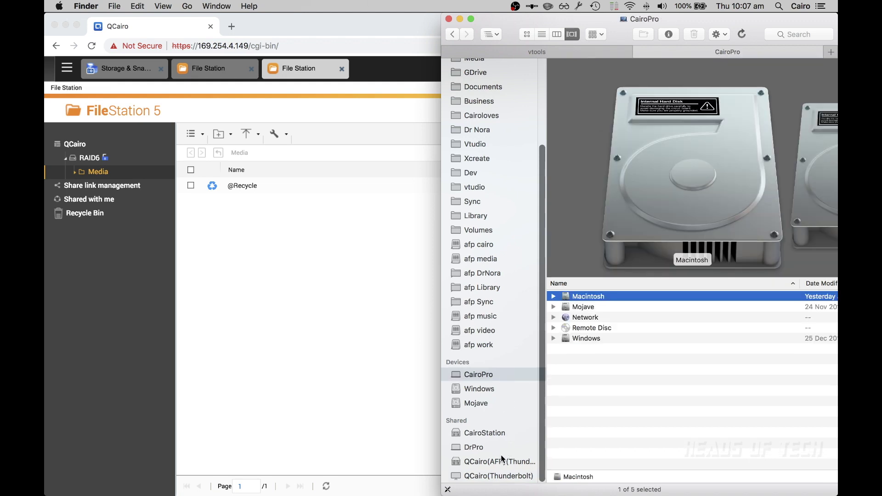
{"action": "left_click", "coordinate": [509, 475]}
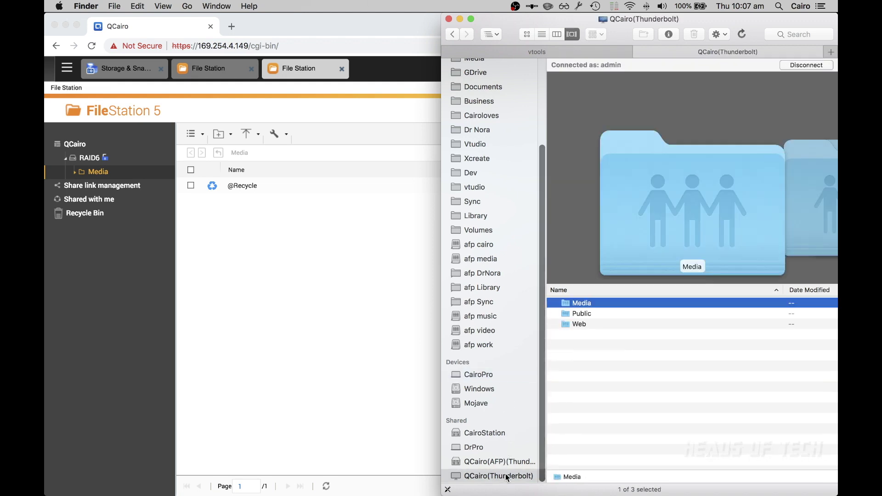
{"action": "double_click", "coordinate": [588, 304]}
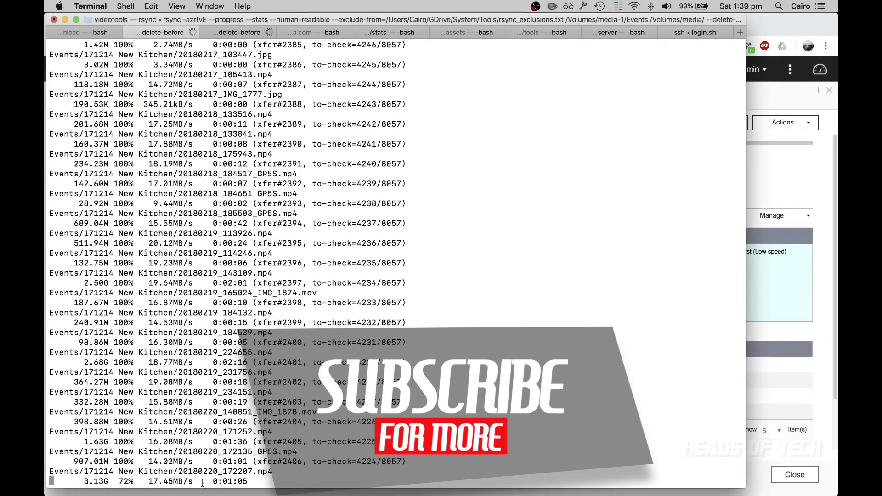
- Check the transfer speeds of both running rsync jobs in Terminal, and return to the RAID6 management page in Chrome
{"action": "left_click", "coordinate": [161, 480]}
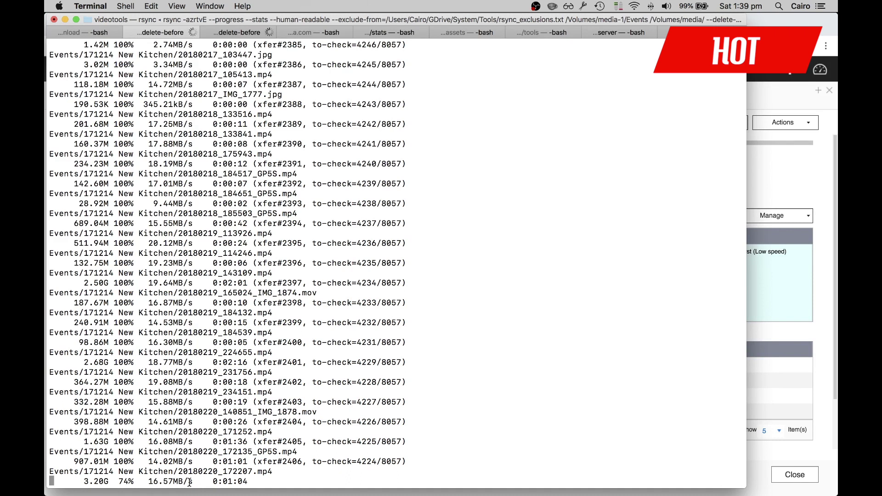
{"action": "left_click", "coordinate": [242, 35]}
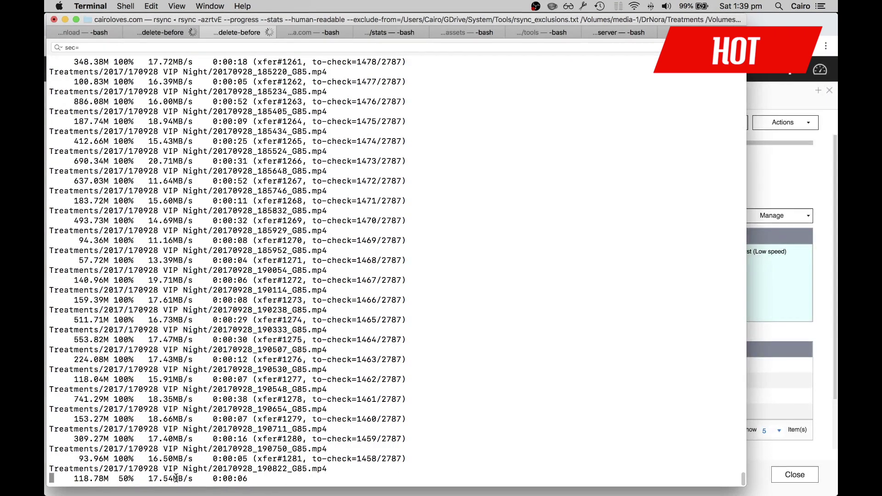
{"action": "left_click", "coordinate": [801, 353]}
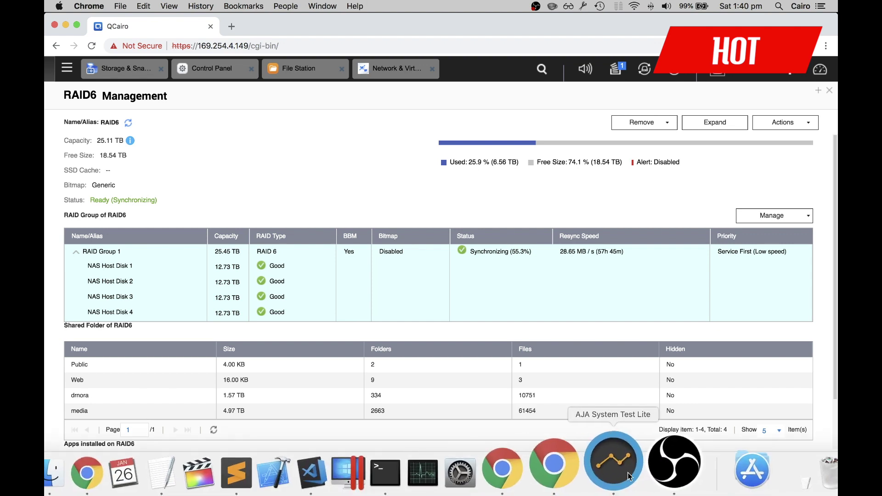
- Switch to AJA System Test Lite and run the disk speed test on /Volumes/media with a 4 GB test file
{"action": "left_click", "coordinate": [627, 473]}
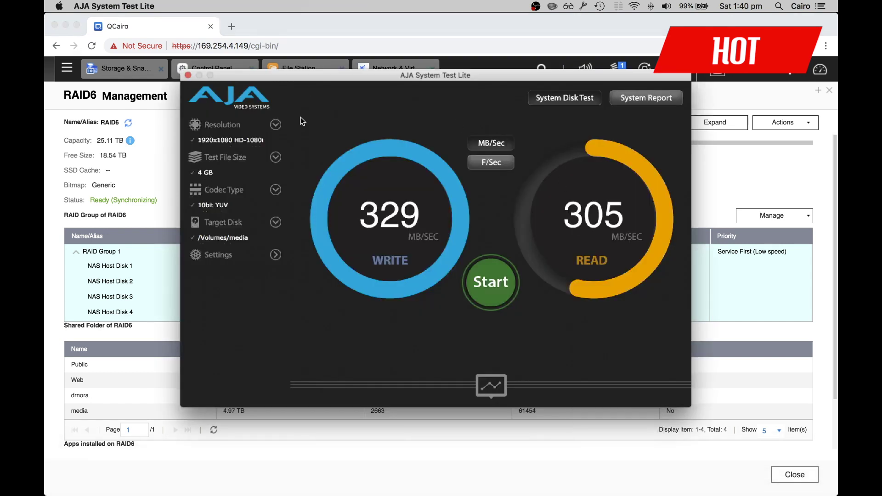
{"action": "left_click", "coordinate": [487, 269]}
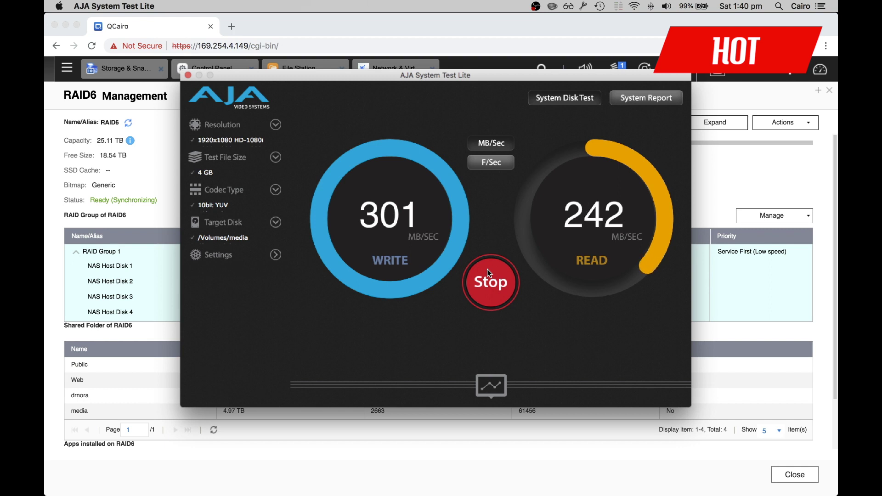
{"action": "left_click", "coordinate": [489, 271]}
- Recheck the rsync transfer speed in Terminal, and review the RAID group's resync speed on the RAID6 management page in Chrome
{"action": "mouse_move", "coordinate": [588, 489]}
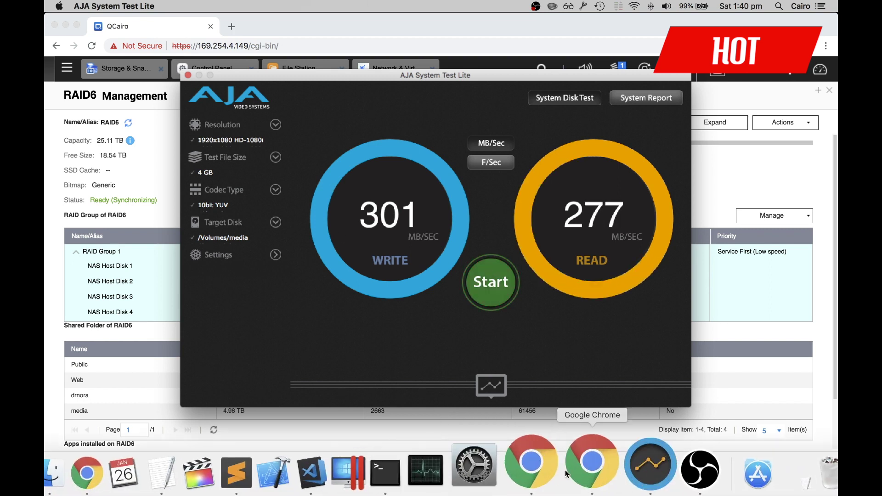
{"action": "left_click", "coordinate": [442, 472]}
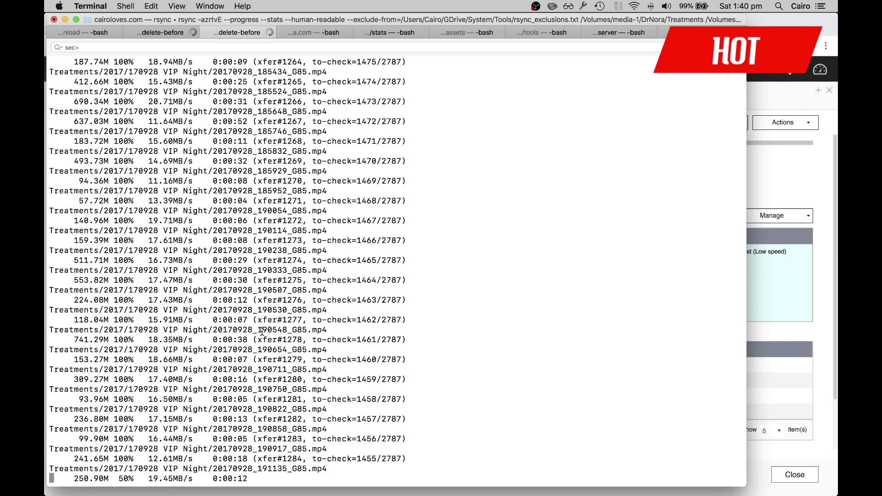
{"action": "left_click", "coordinate": [811, 324]}
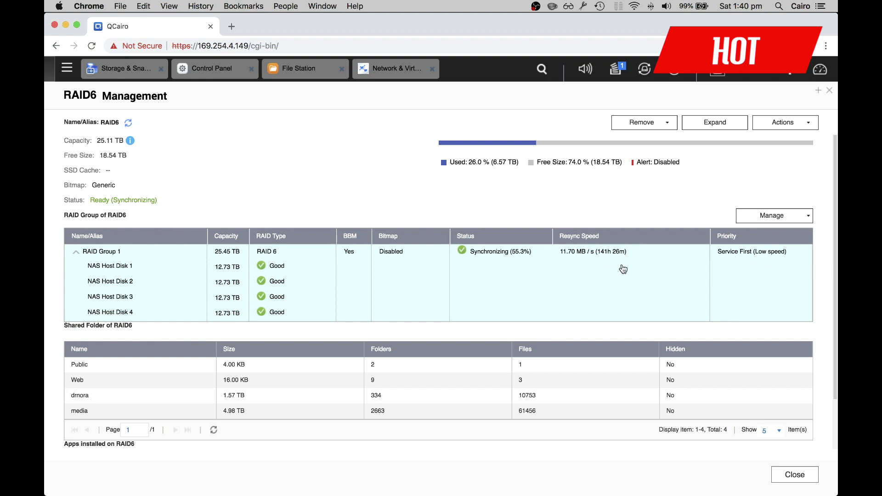
- In Final Cut Pro, inspect the Versace Hotel timeline clip just after the playhead and the source clip 20170501_142606_DJI
{"action": "left_click", "coordinate": [67, 25]}
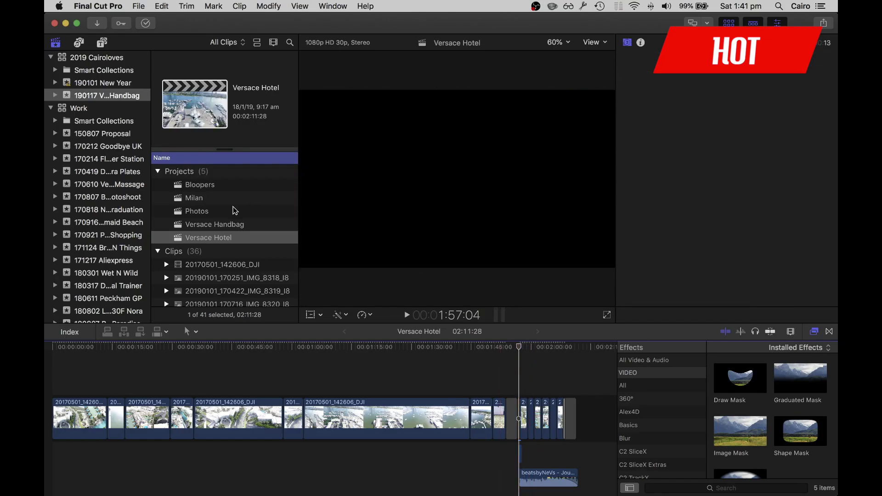
{"action": "left_click", "coordinate": [524, 421]}
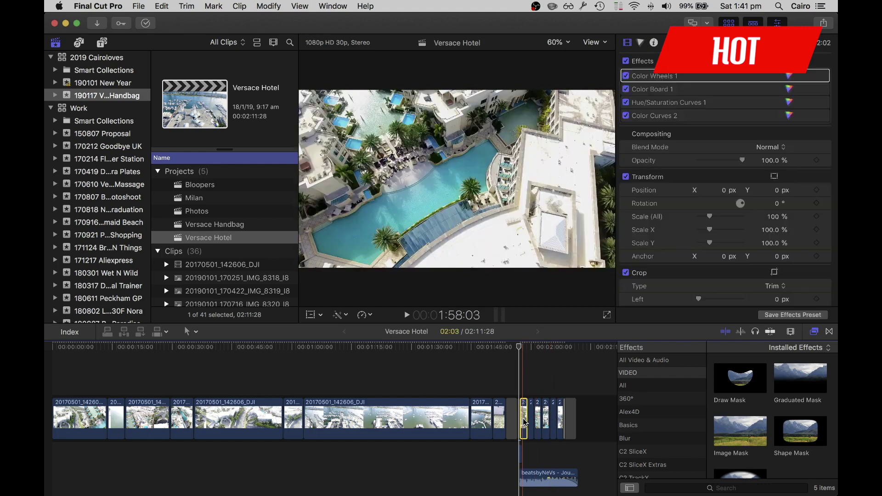
{"action": "left_click", "coordinate": [232, 266]}
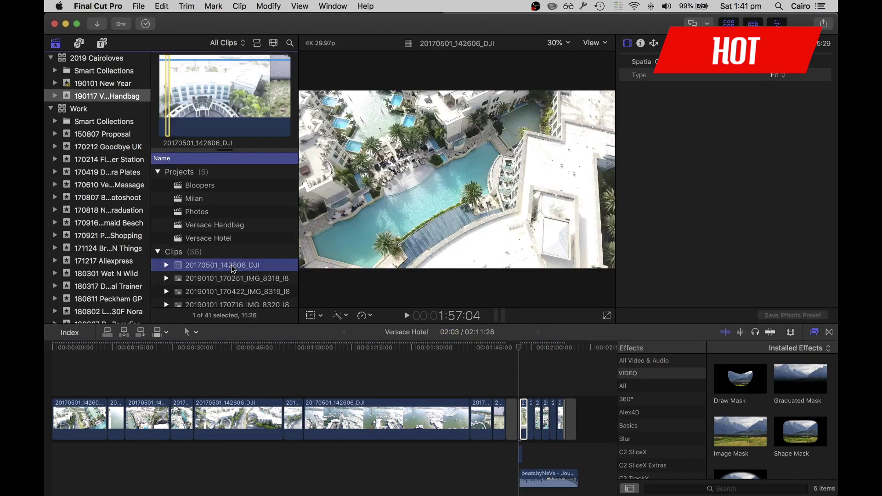
- Reveal the source file of clip 20170501_142606_DJI in Finder to check its storage location, and return to Final Cut Pro
{"action": "right_click", "coordinate": [233, 268]}
{"action": "left_click", "coordinate": [283, 378]}
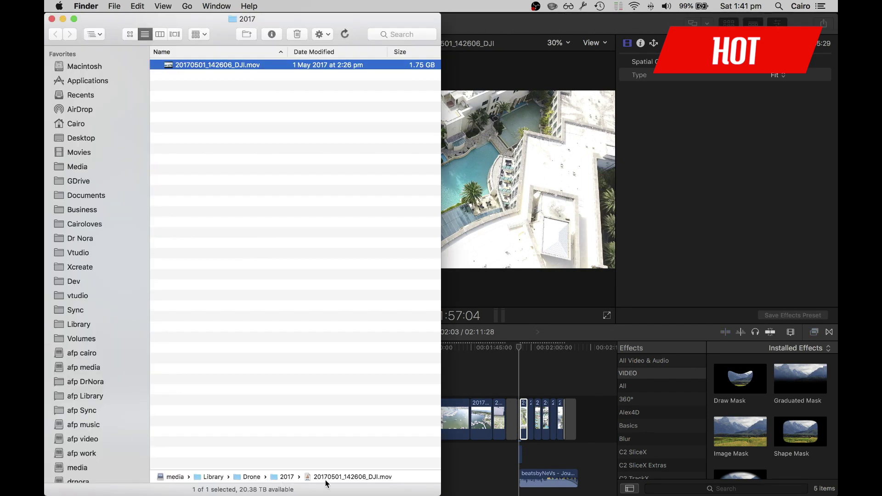
{"action": "left_click", "coordinate": [498, 15]}
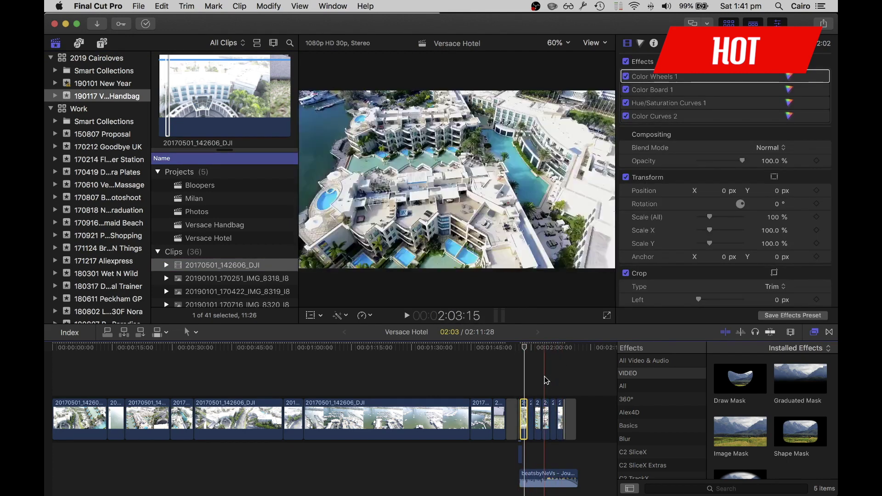
- Play the short drone clips at the end of the Versace Hotel timeline twice to check playback smoothness
{"action": "key", "text": "super+equal"}
{"action": "key", "text": "super+equal"}
{"action": "key", "text": "super+equal"}
{"action": "key", "text": "super+equal"}
{"action": "key", "text": "super+equal"}
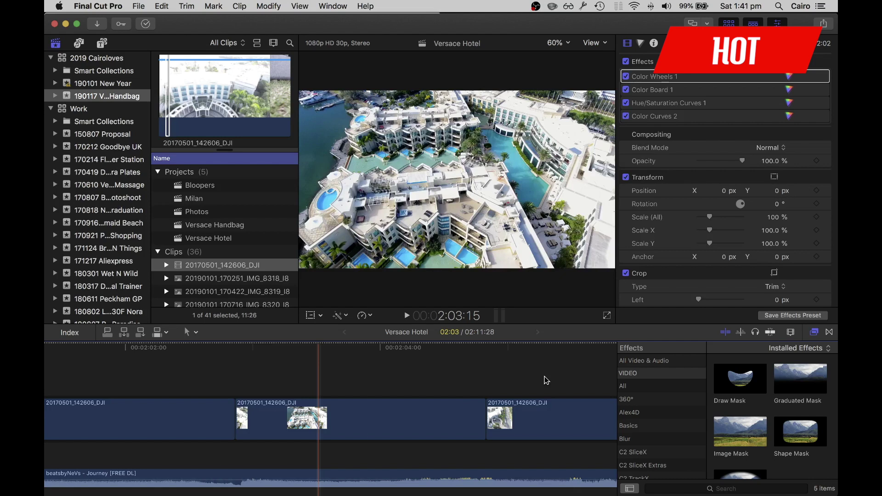
{"action": "key", "text": "super+minus"}
{"action": "key", "text": "super+minus"}
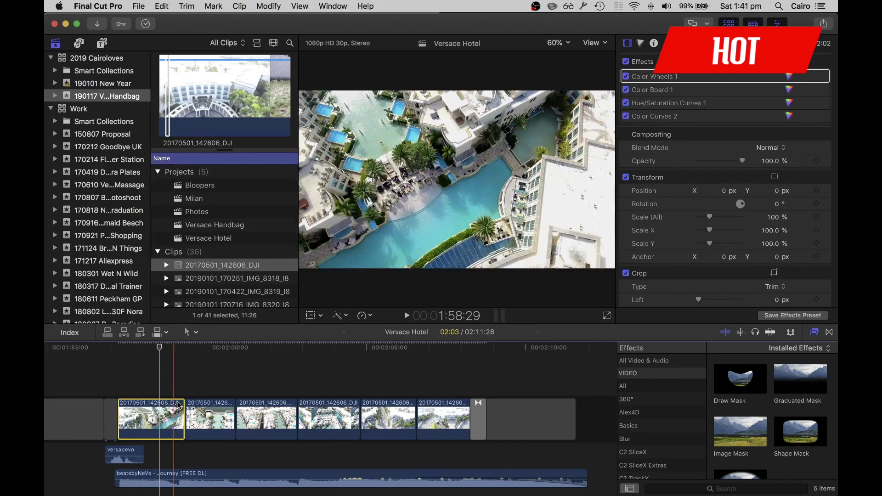
{"action": "key", "text": "space"}
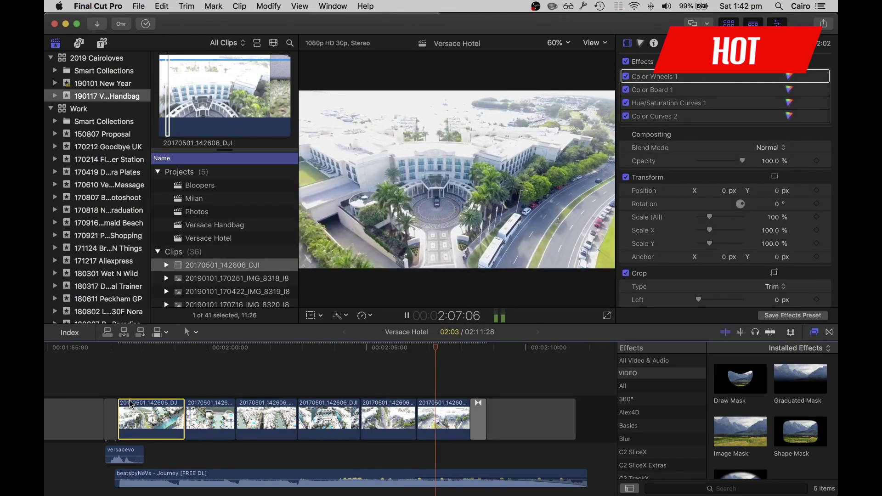
{"action": "key", "text": "space"}
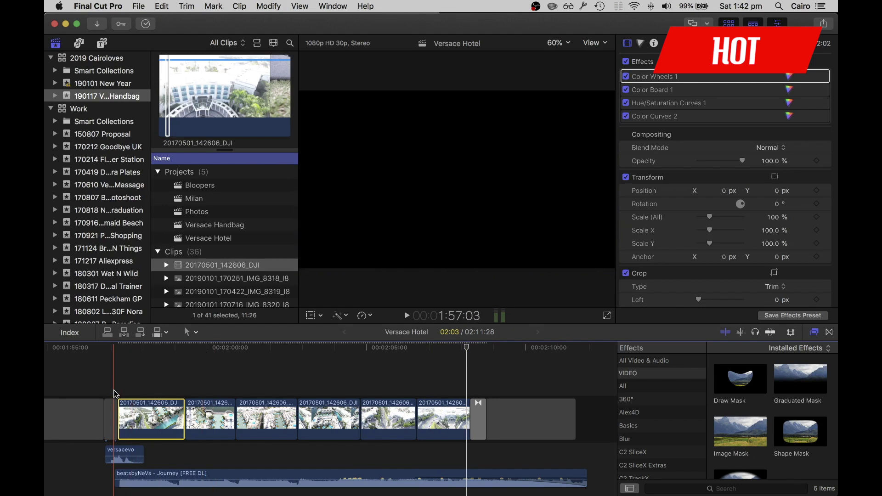
{"action": "key", "text": "space"}
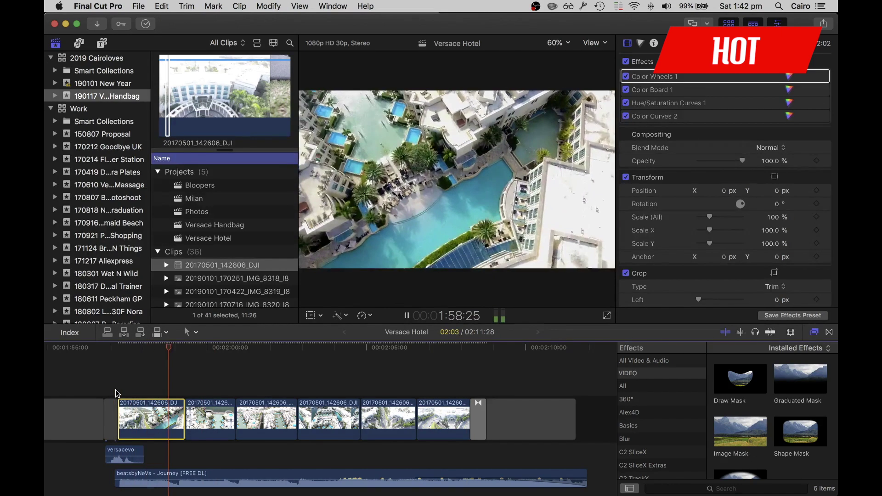
{"action": "key", "text": "space"}
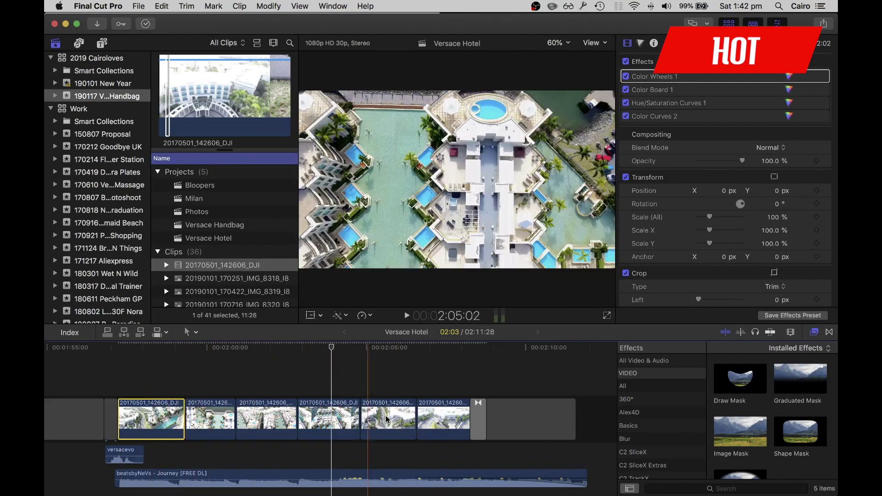
- Open the Versace Hotel project stored in the Drone event
{"action": "scroll", "coordinate": [97, 239], "scroll_direction": "down", "scroll_amount": 10}
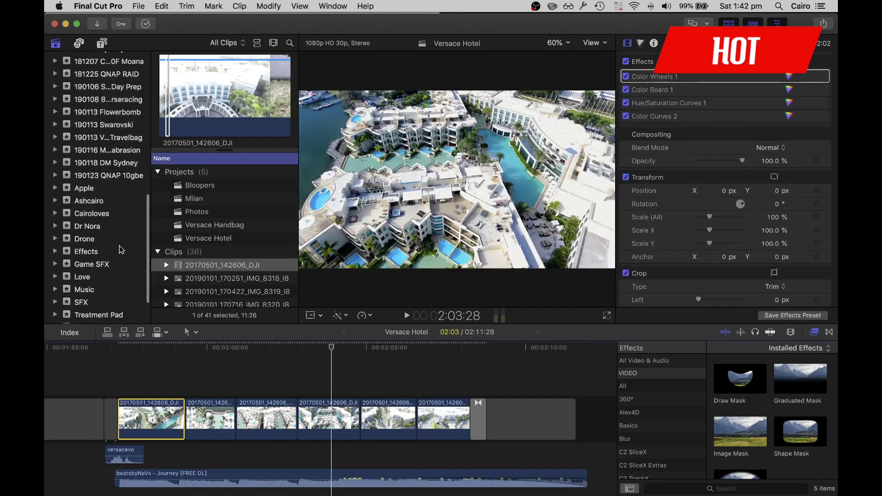
{"action": "left_click", "coordinate": [91, 223]}
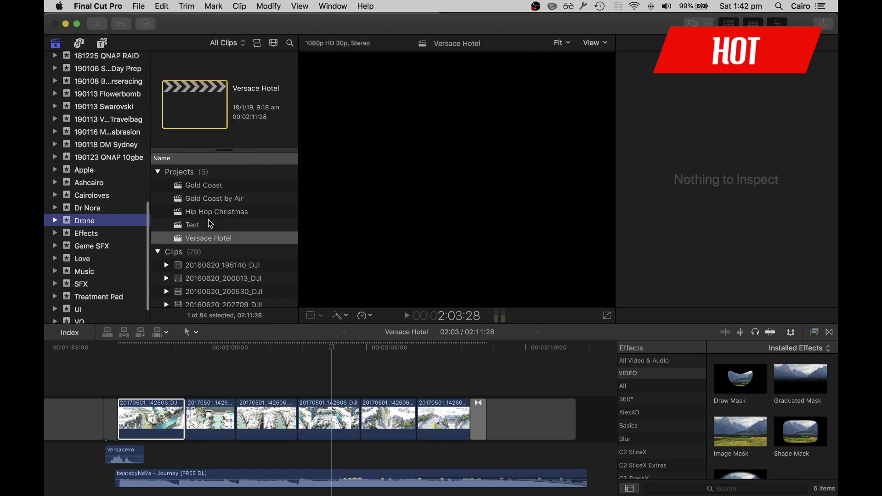
{"action": "left_click", "coordinate": [209, 239]}
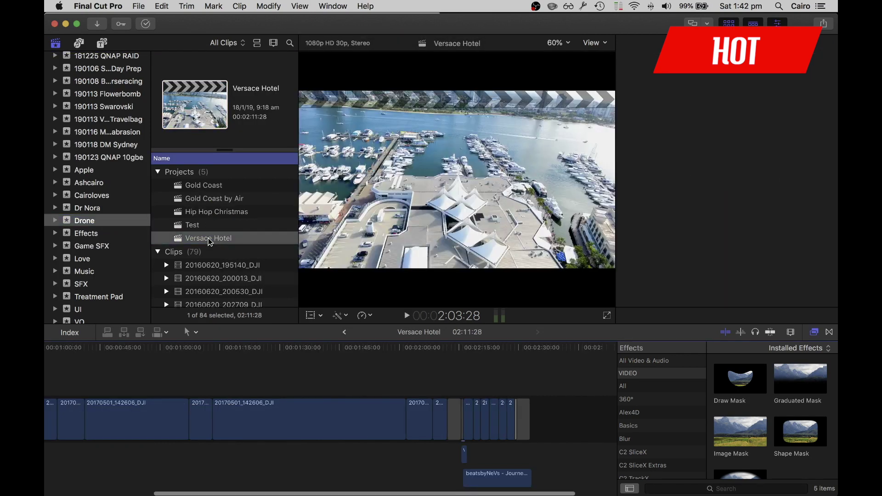
- Inspect the short closing clips in the Drone event's Versace Hotel timeline, and return to the previously opened timeline
{"action": "left_click", "coordinate": [471, 376]}
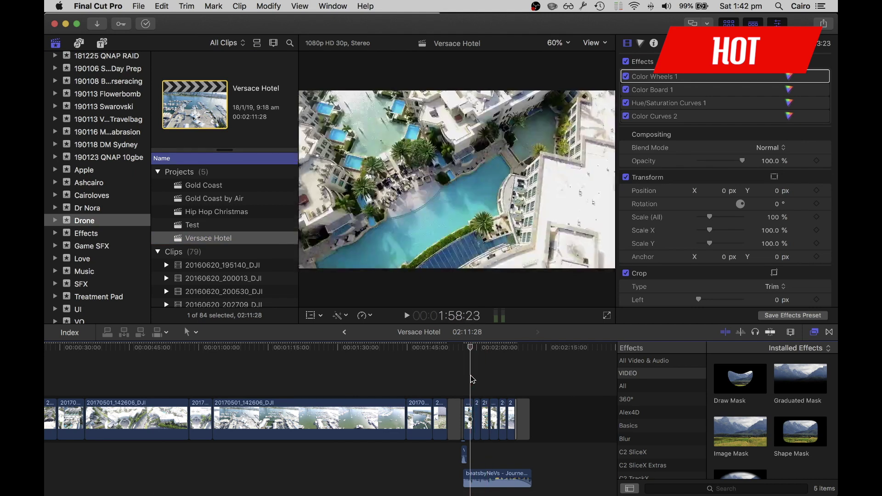
{"action": "key", "text": "super+equal"}
{"action": "key", "text": "super+equal"}
{"action": "key", "text": "super+equal"}
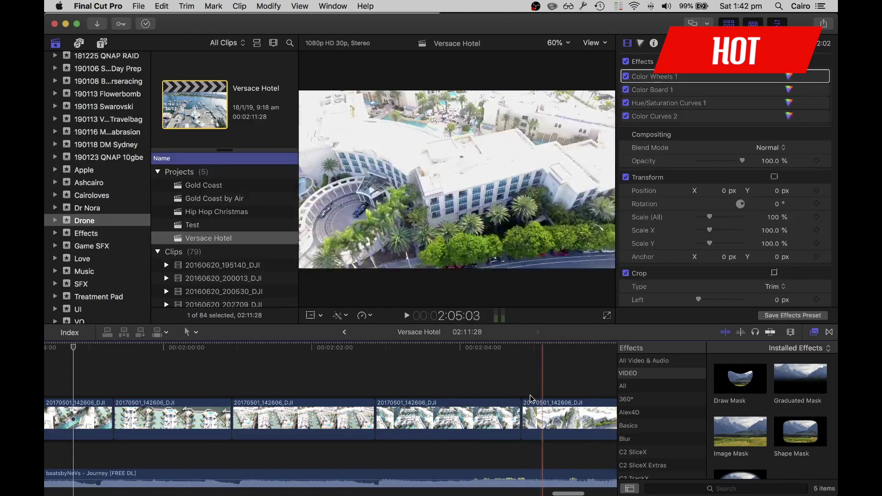
{"action": "left_click", "coordinate": [437, 416]}
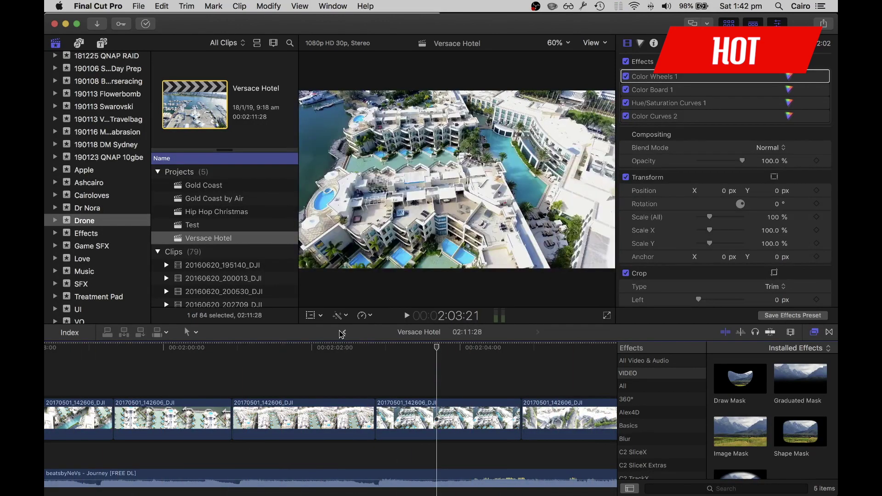
{"action": "left_click", "coordinate": [345, 331]}
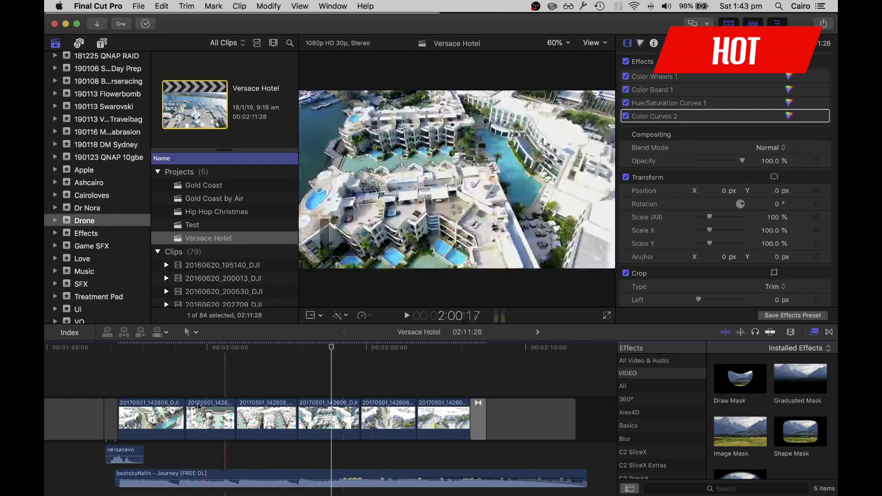
- Switch from Final Cut Pro to Terminal and check the transfer speeds of the Treatments and Events rsync jobs
{"action": "key", "text": "shift+super+r"}
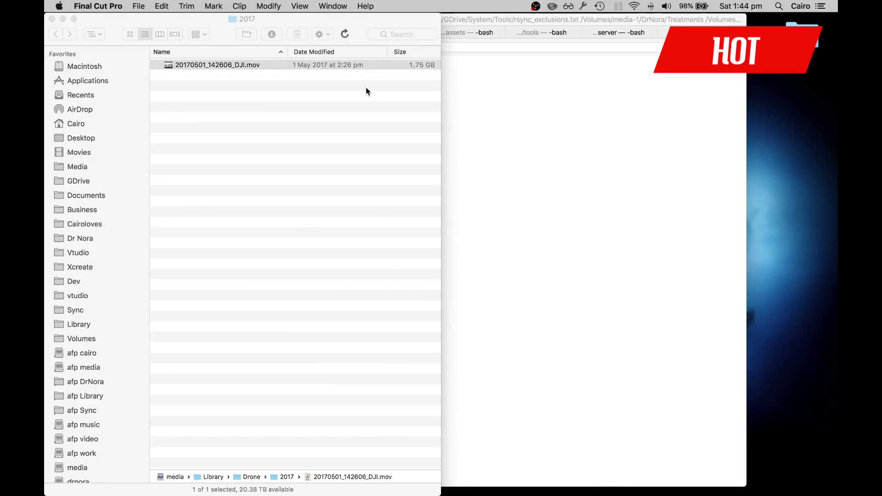
{"action": "left_click", "coordinate": [478, 162]}
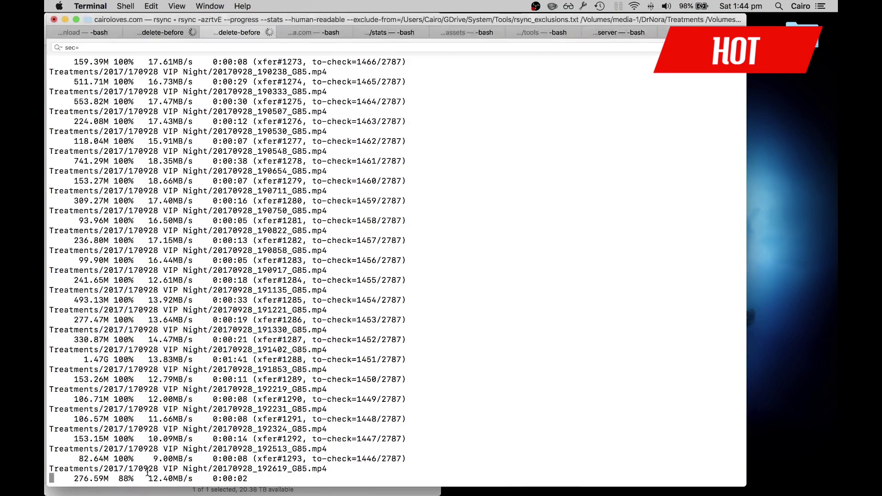
{"action": "left_click", "coordinate": [209, 32]}
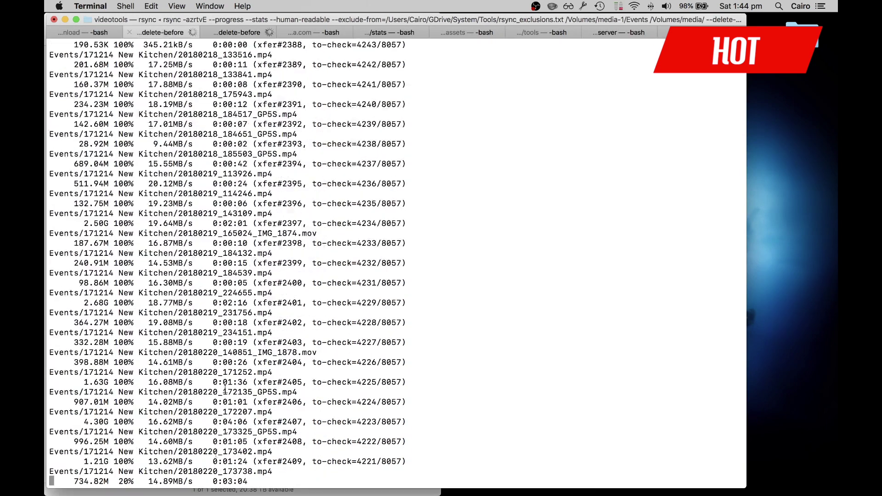